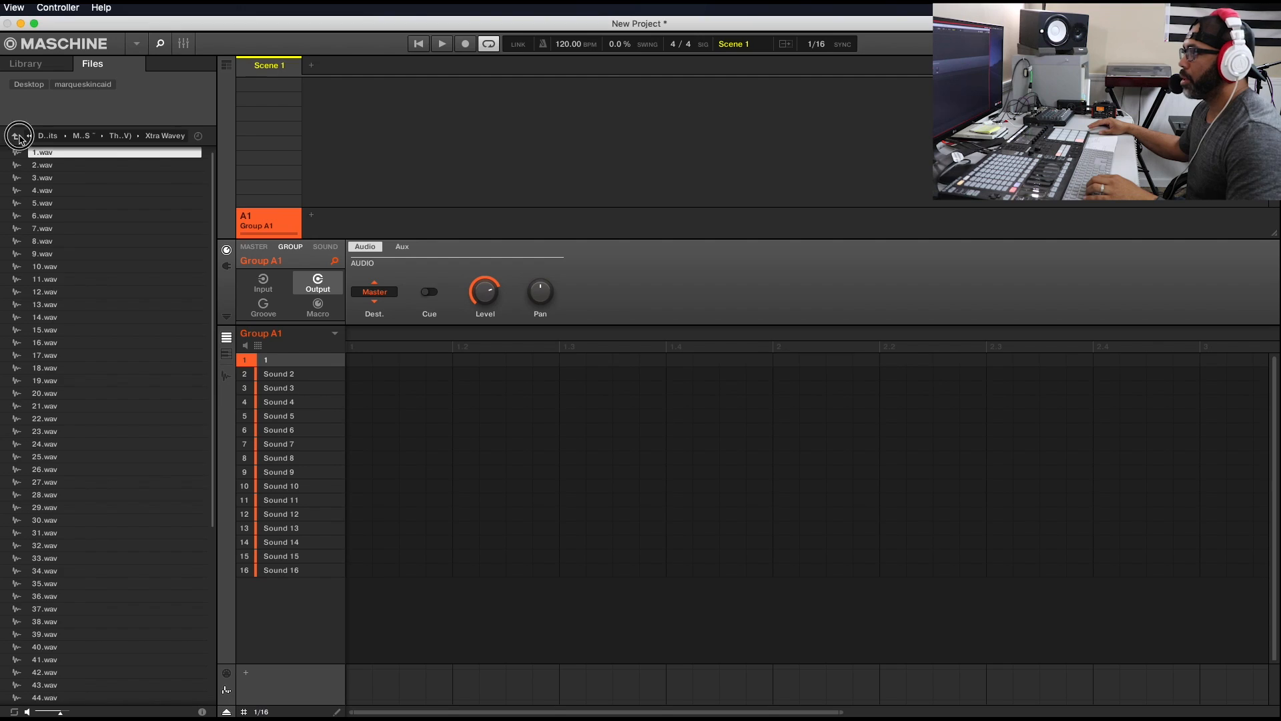
Browse up to the Downloaded Kits folder and back through MXXWLL X KeysOpenDoors - THOSE CHORDS, Those Chords (One-Shot WAV), to Xtra Wavey
left_click(15, 136)
left_click(16, 136)
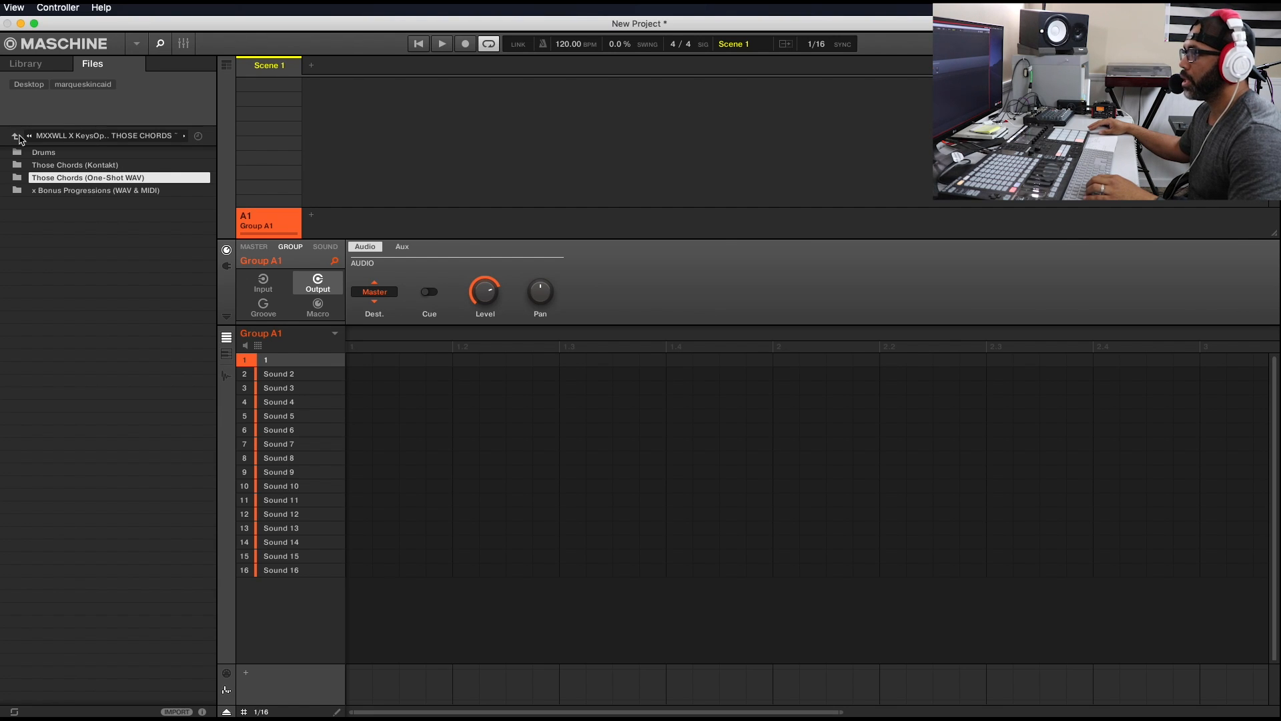
left_click(16, 137)
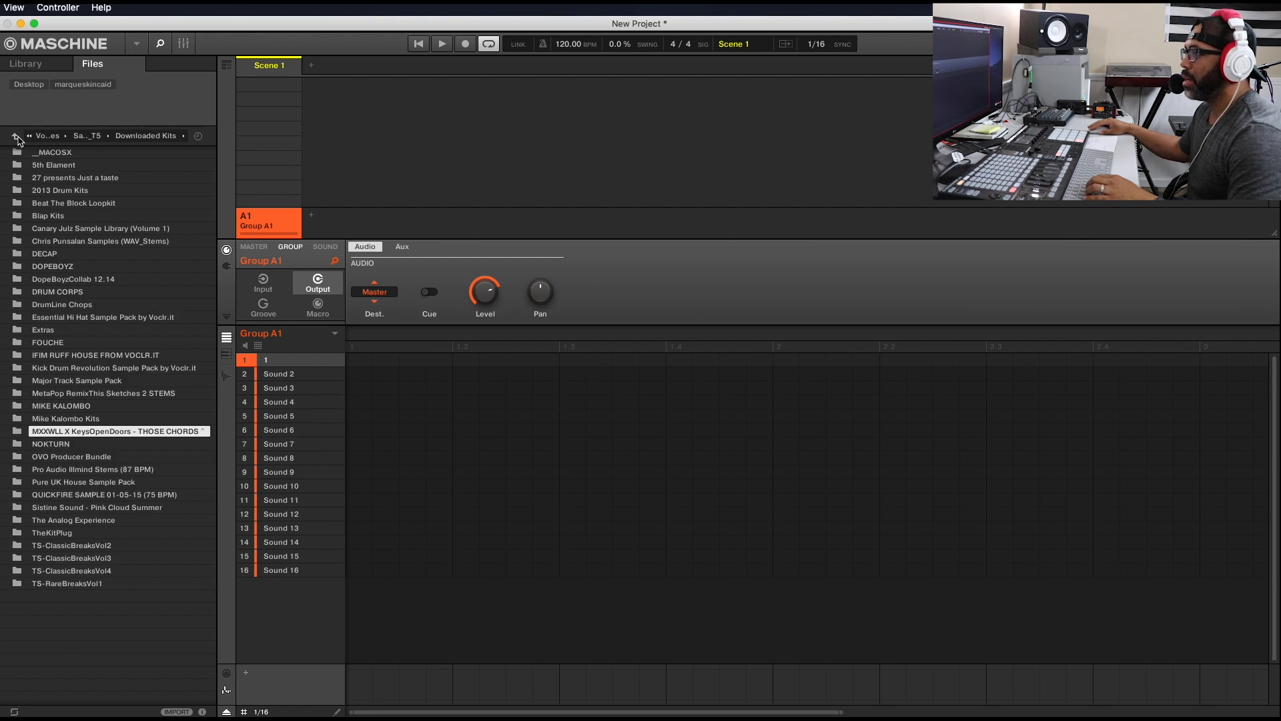
double_click(90, 434)
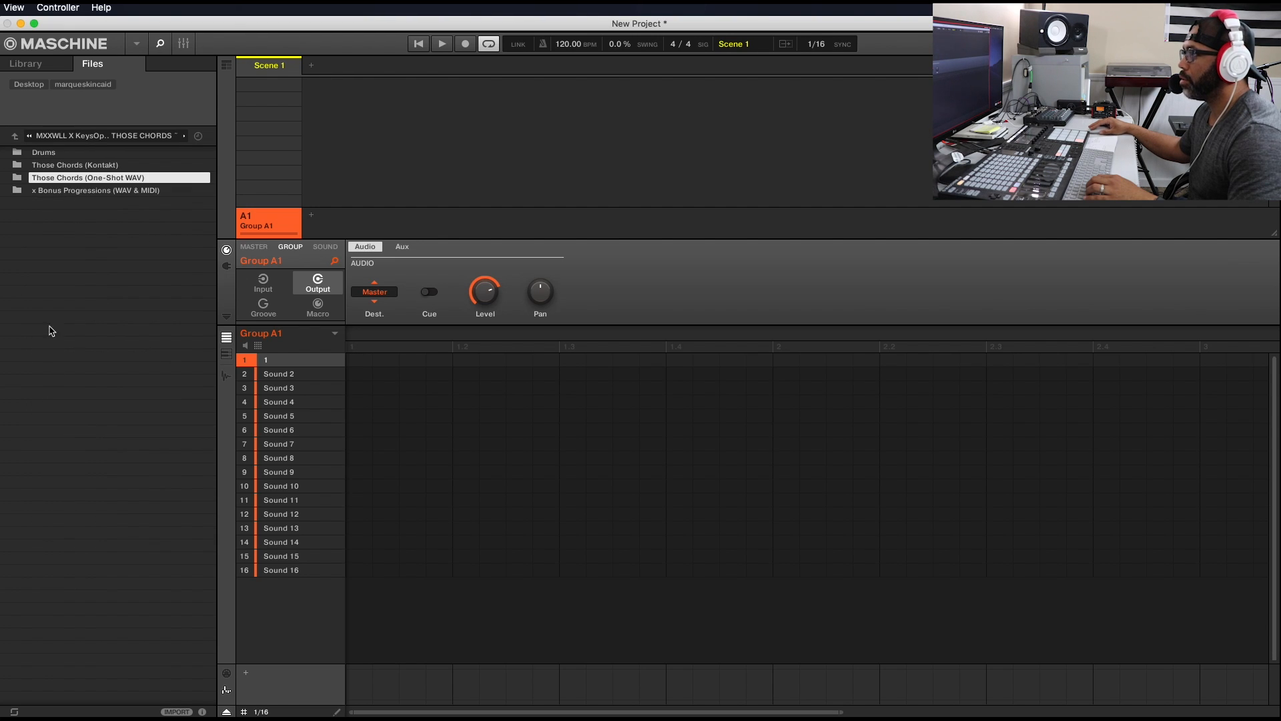
double_click(79, 179)
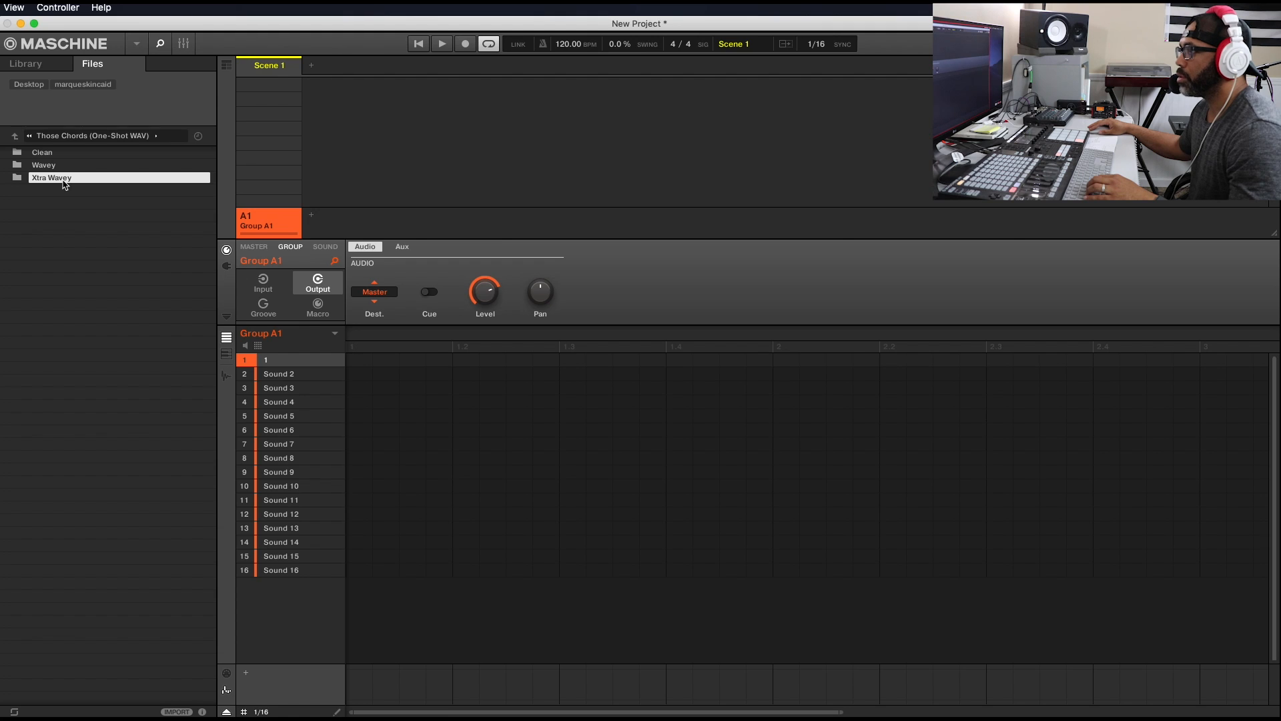
double_click(64, 179)
Preview the first few chord samples in the Xtra Wavey folder one after another, starting with 1.wav
left_click(60, 154)
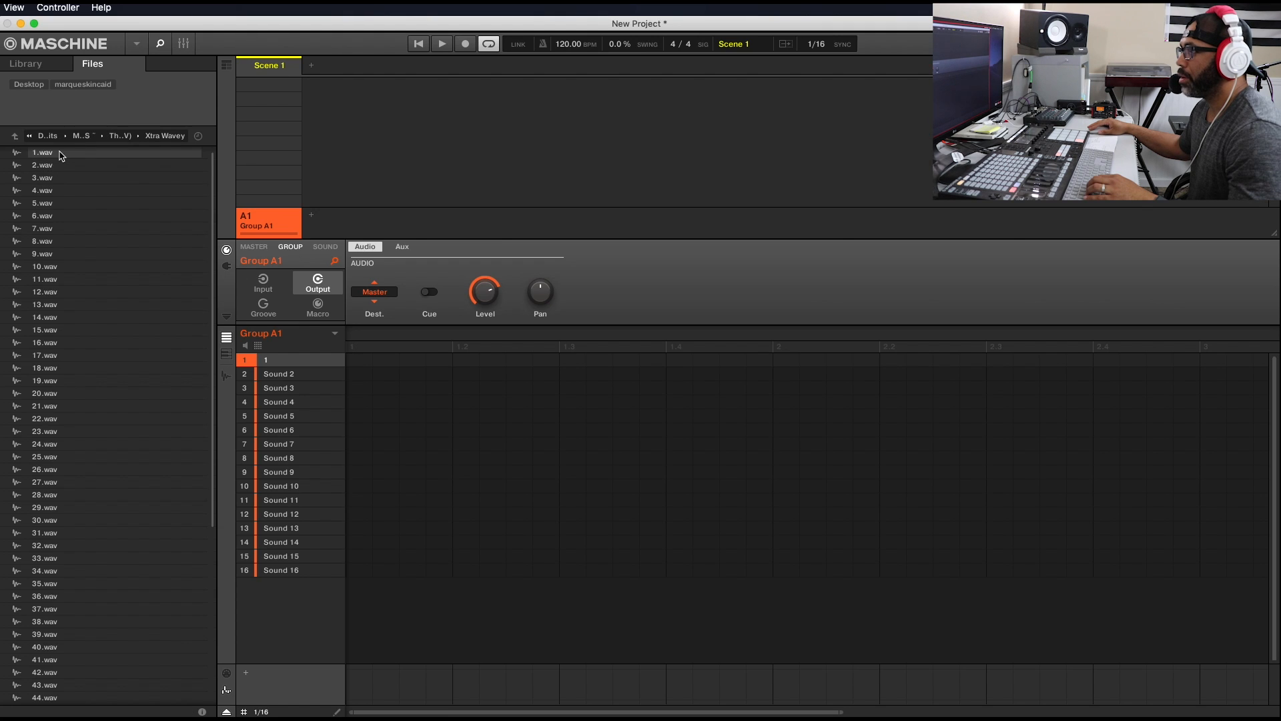
key("Down")
key("Down")
key("Down")
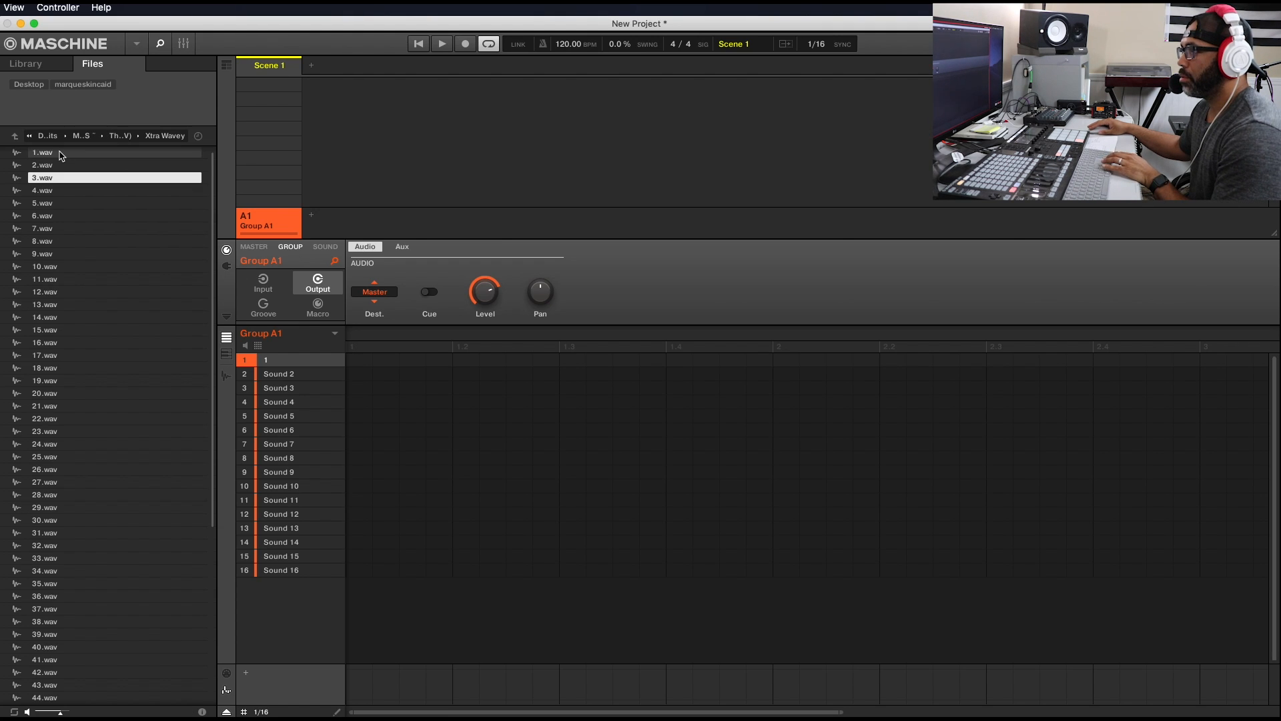
key("Down")
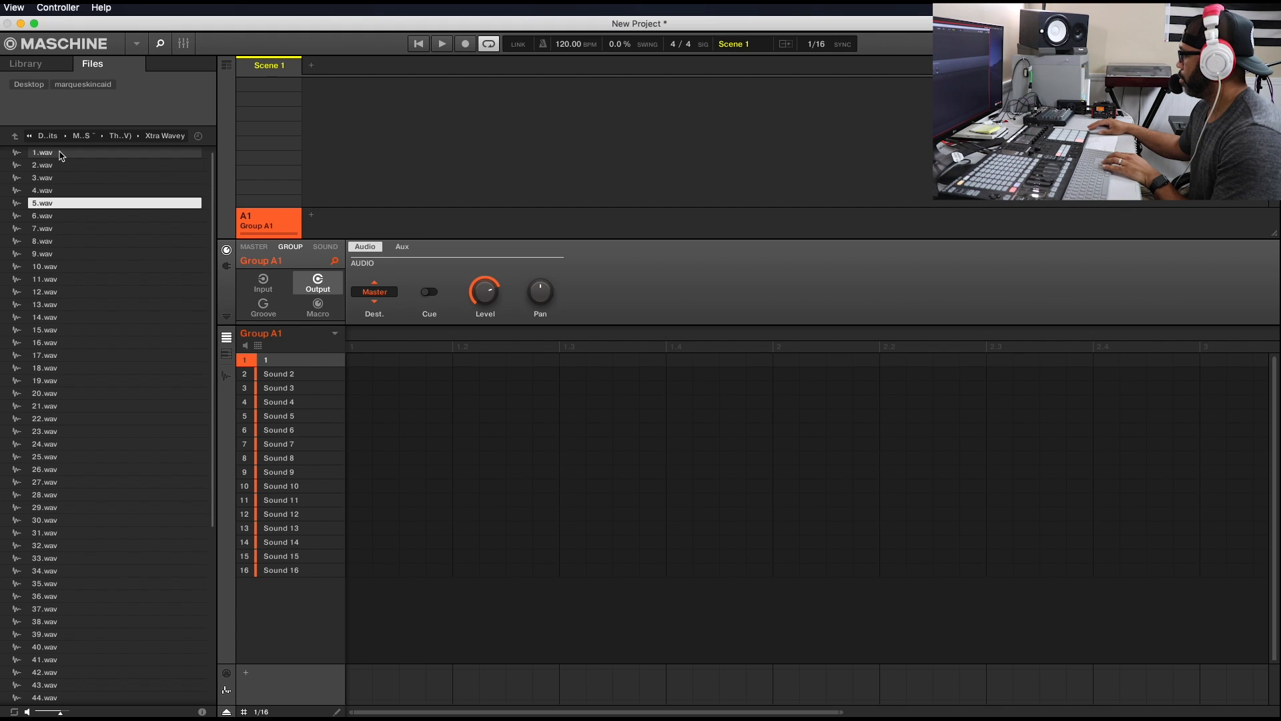
key("Down")
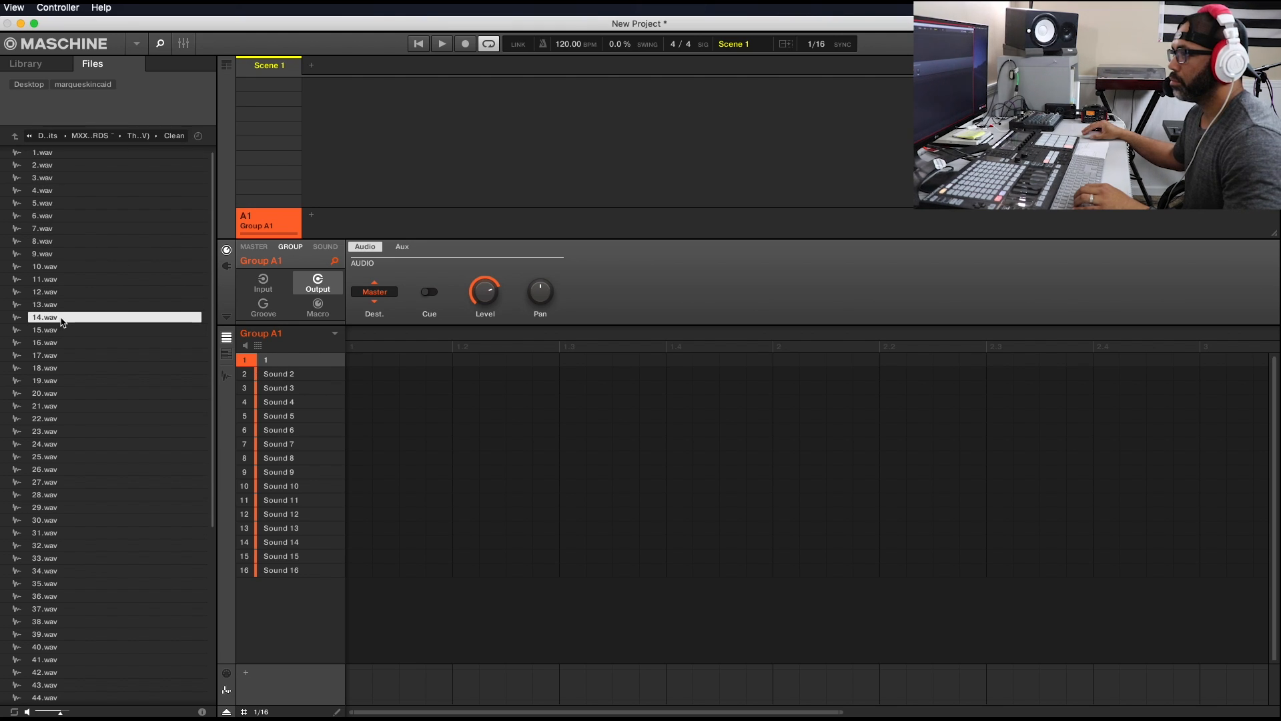
Preview the chord samples 14.wav through 17.wav in the Clean folder, ending on 14.wav
left_click(52, 334)
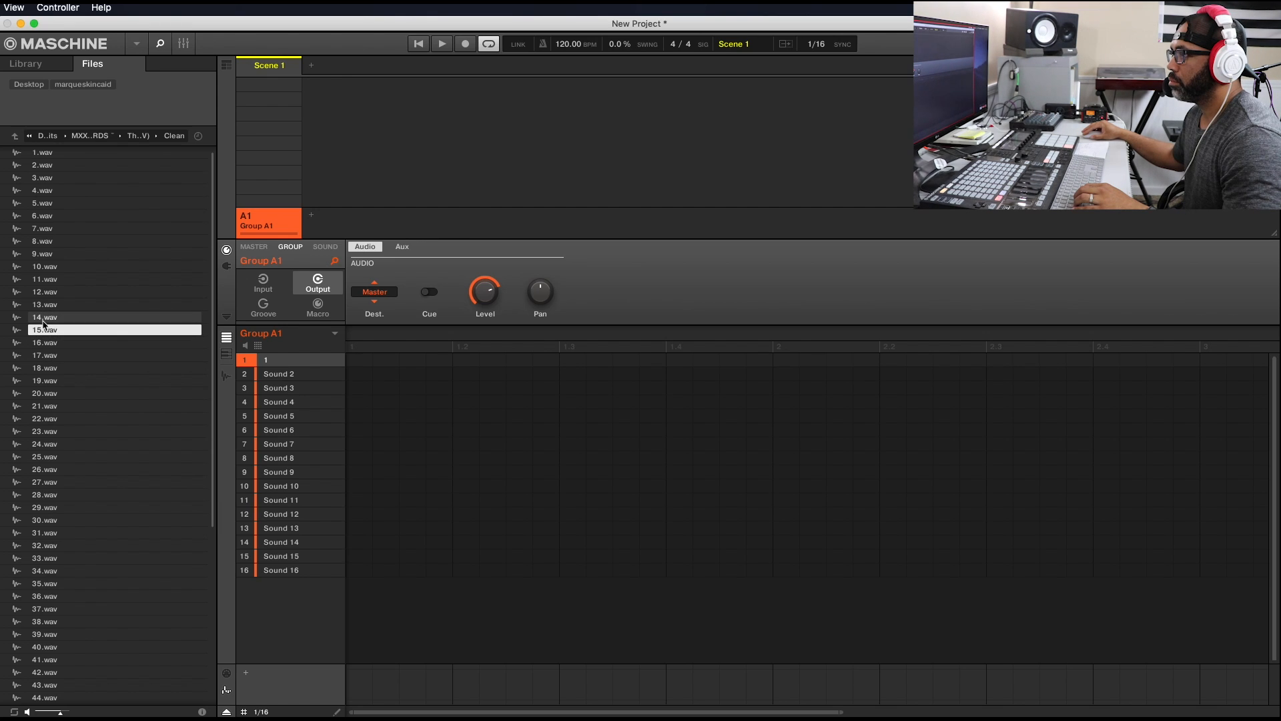
left_click(46, 319)
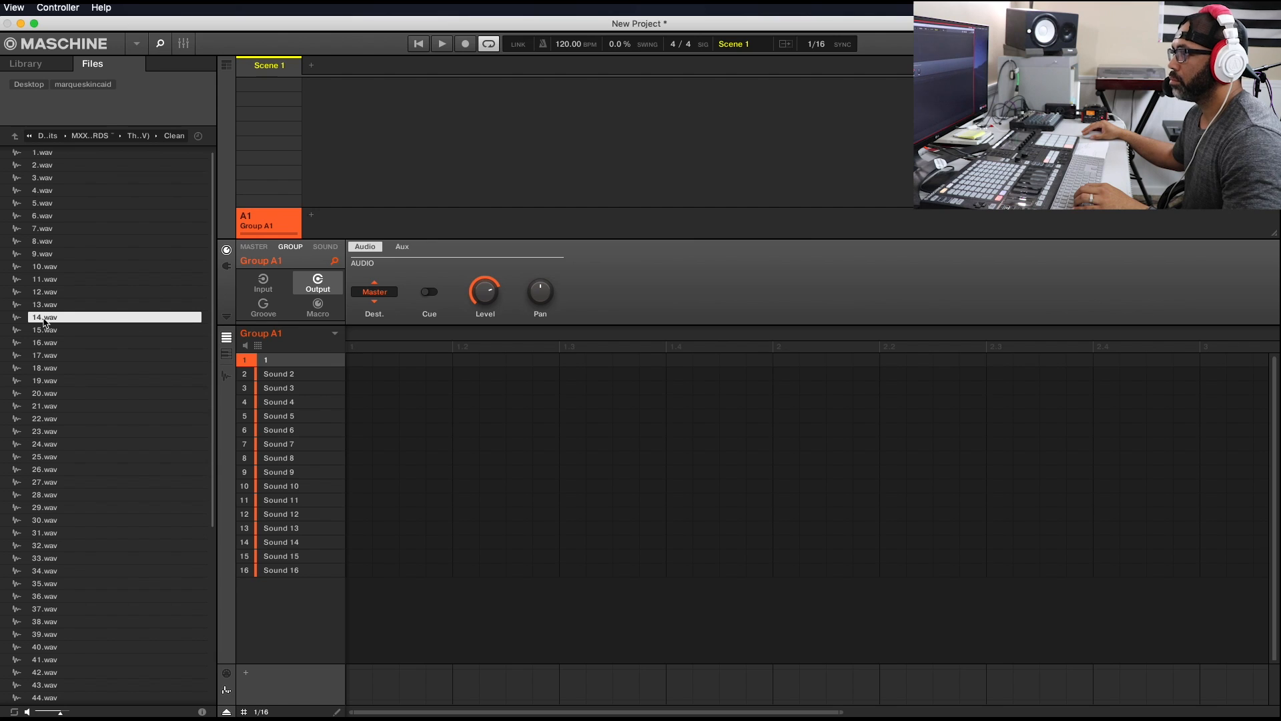
left_click(47, 331)
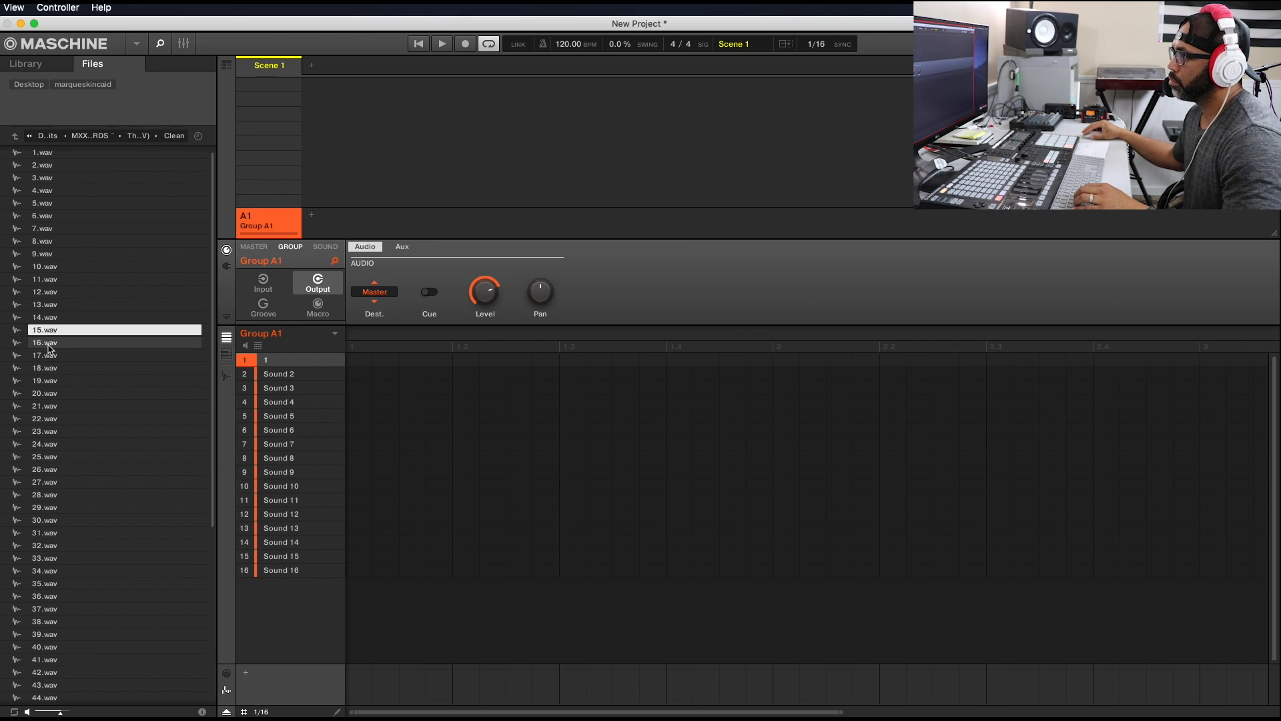
left_click(48, 344)
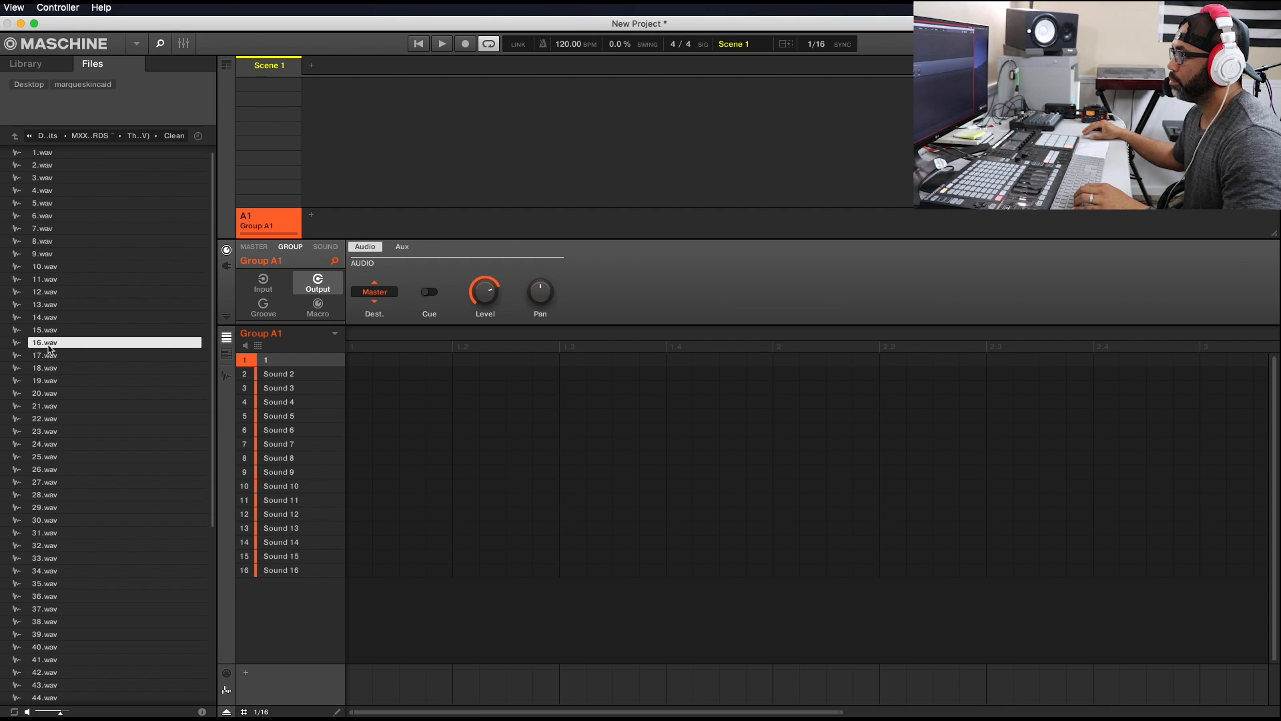
left_click(48, 359)
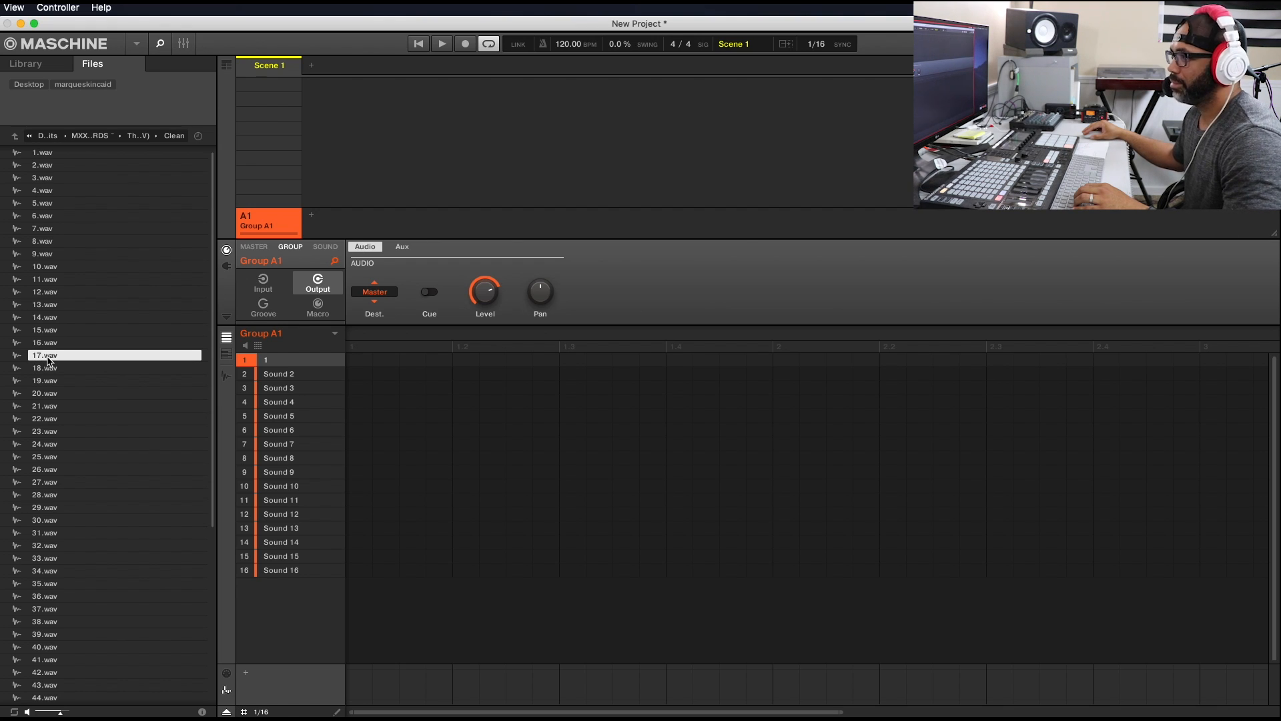
left_click(59, 320)
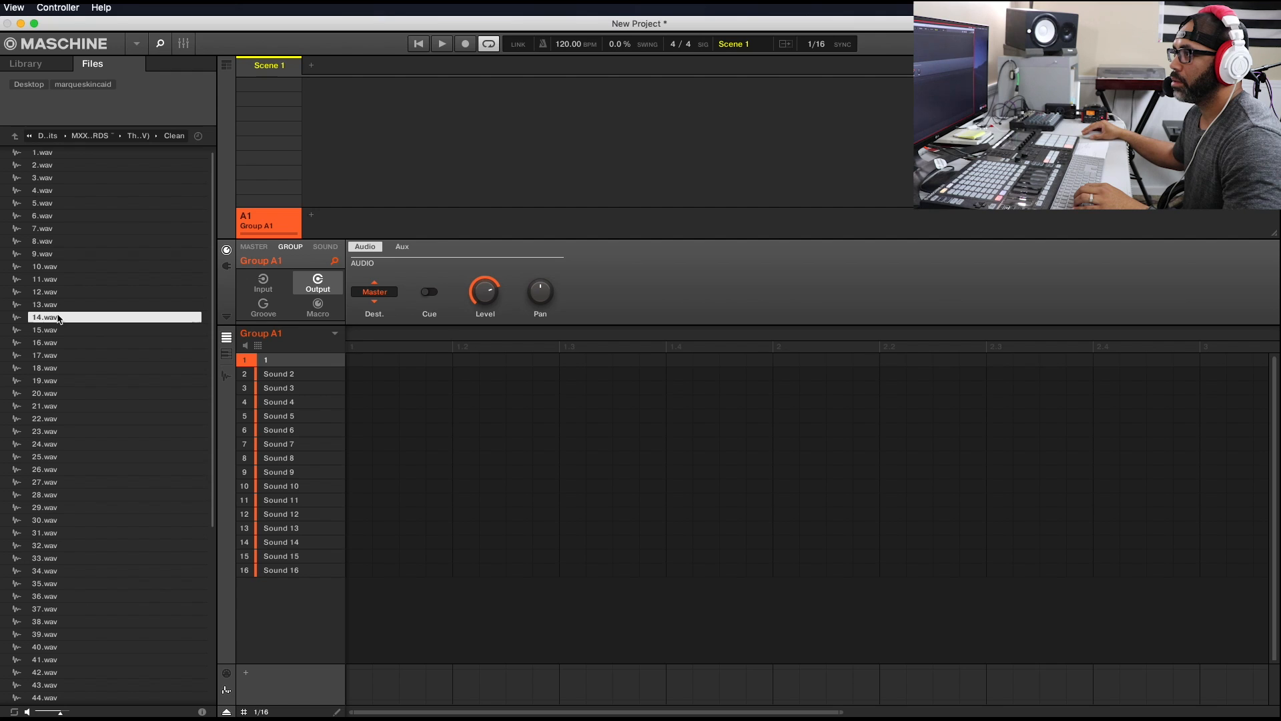
Preview 14.wav in the Wavey folder and in the Xtra Wavey folder to compare the two versions
left_click(14, 135)
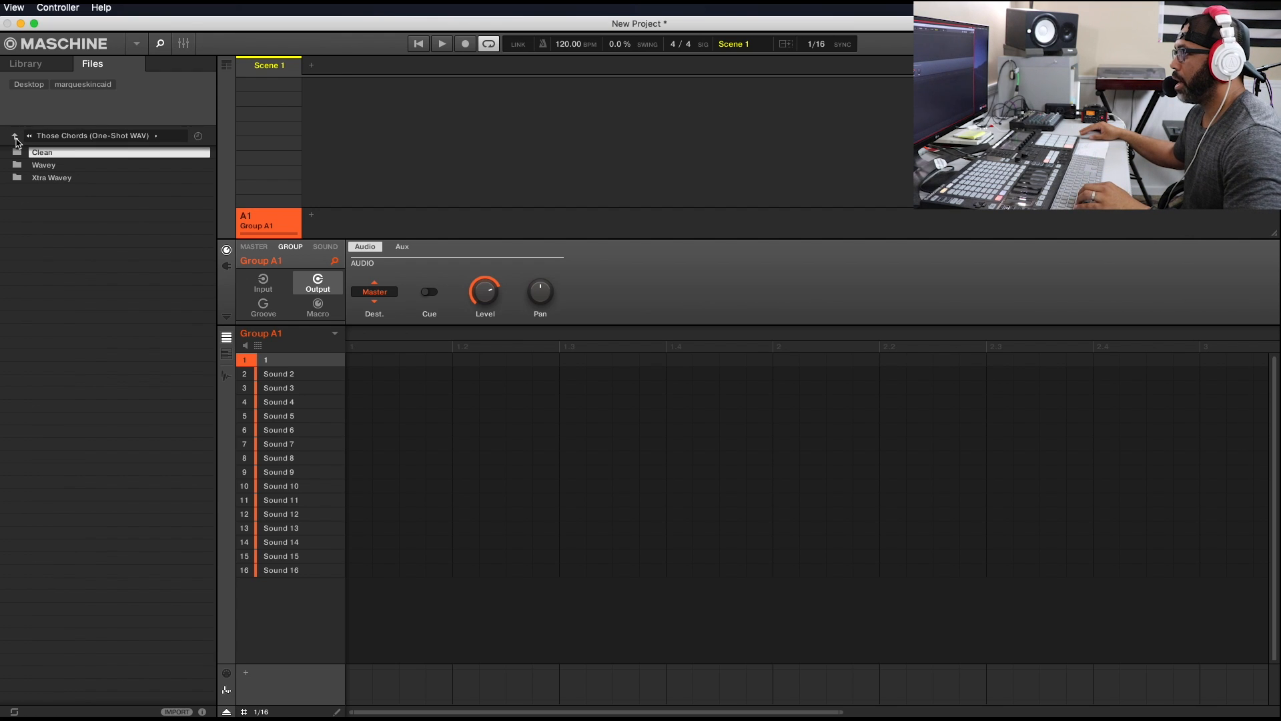
double_click(57, 169)
left_click(53, 320)
left_click(16, 135)
double_click(50, 177)
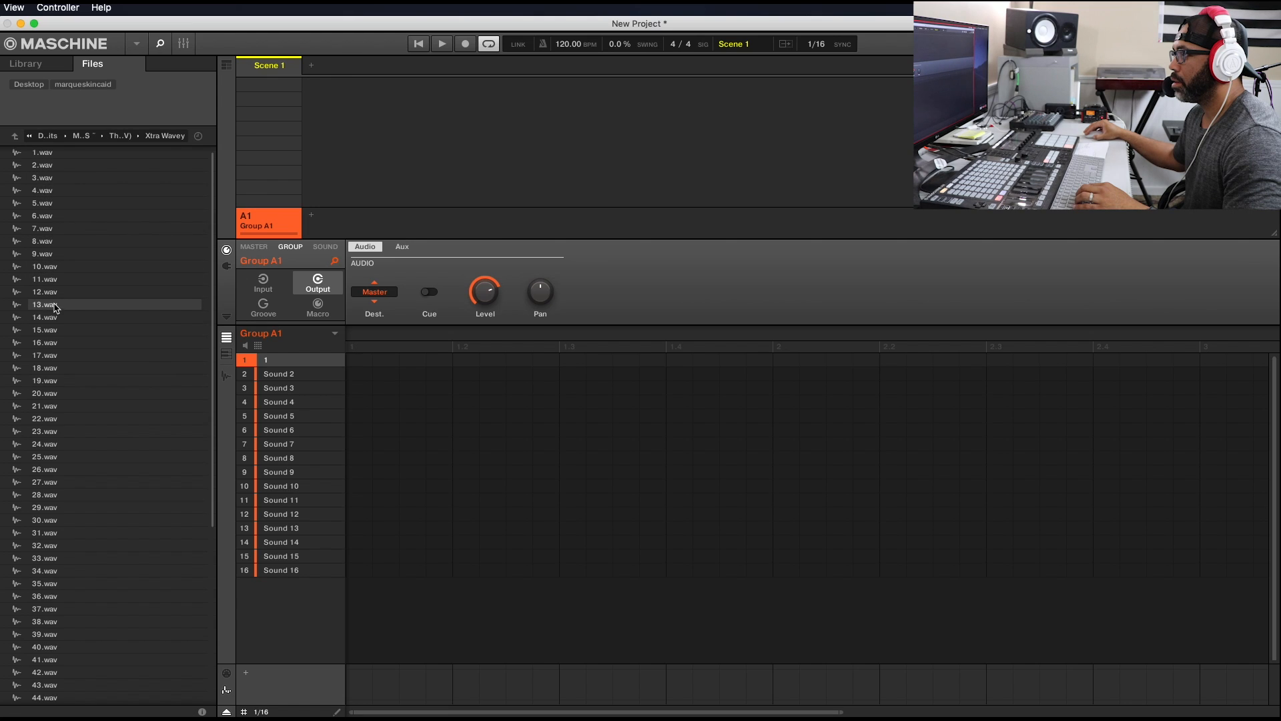
left_click(54, 320)
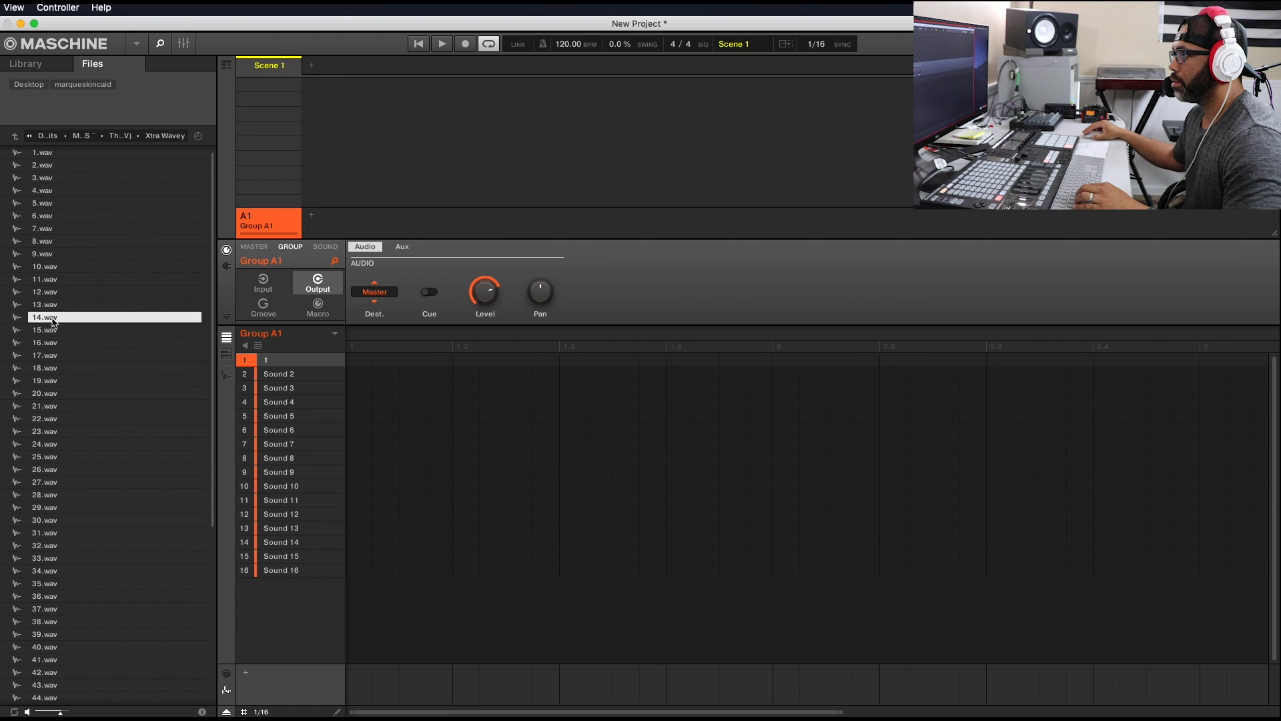
Load 14.wav, 15.wav, 16.wav and 17.wav from the Clean folder into sounds 1 to 4 of Group A1
left_click(16, 136)
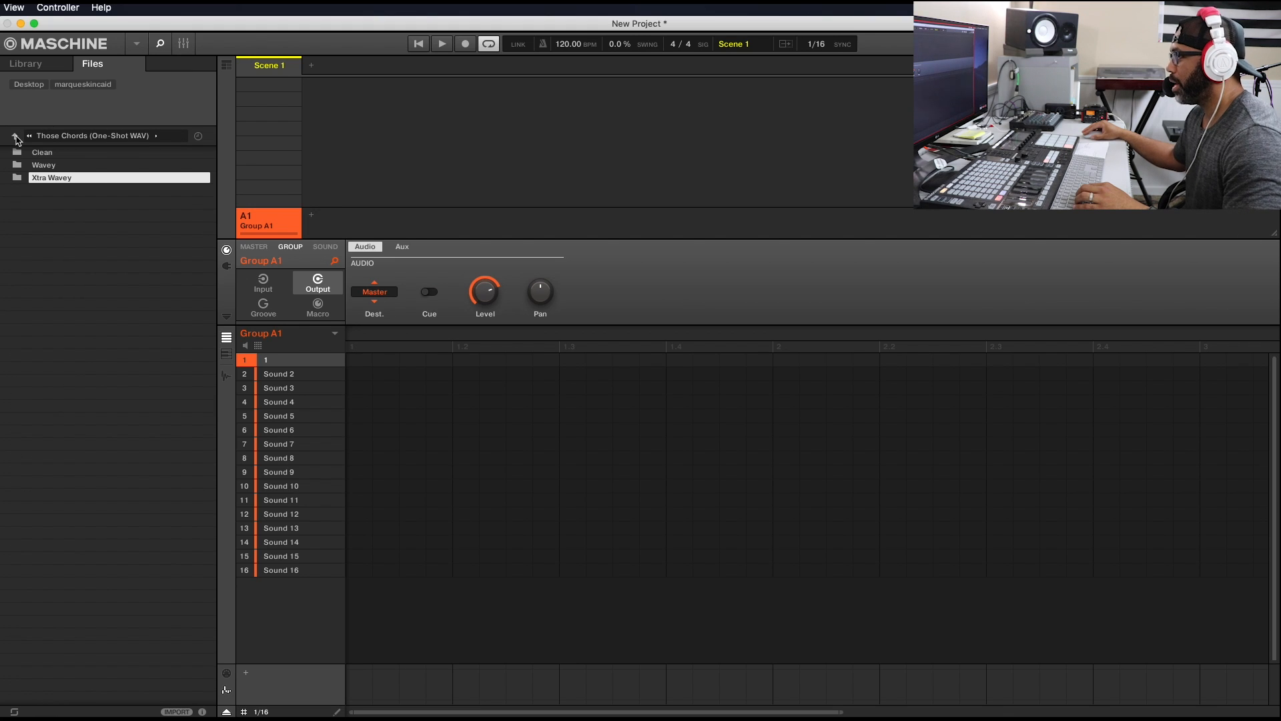
double_click(58, 152)
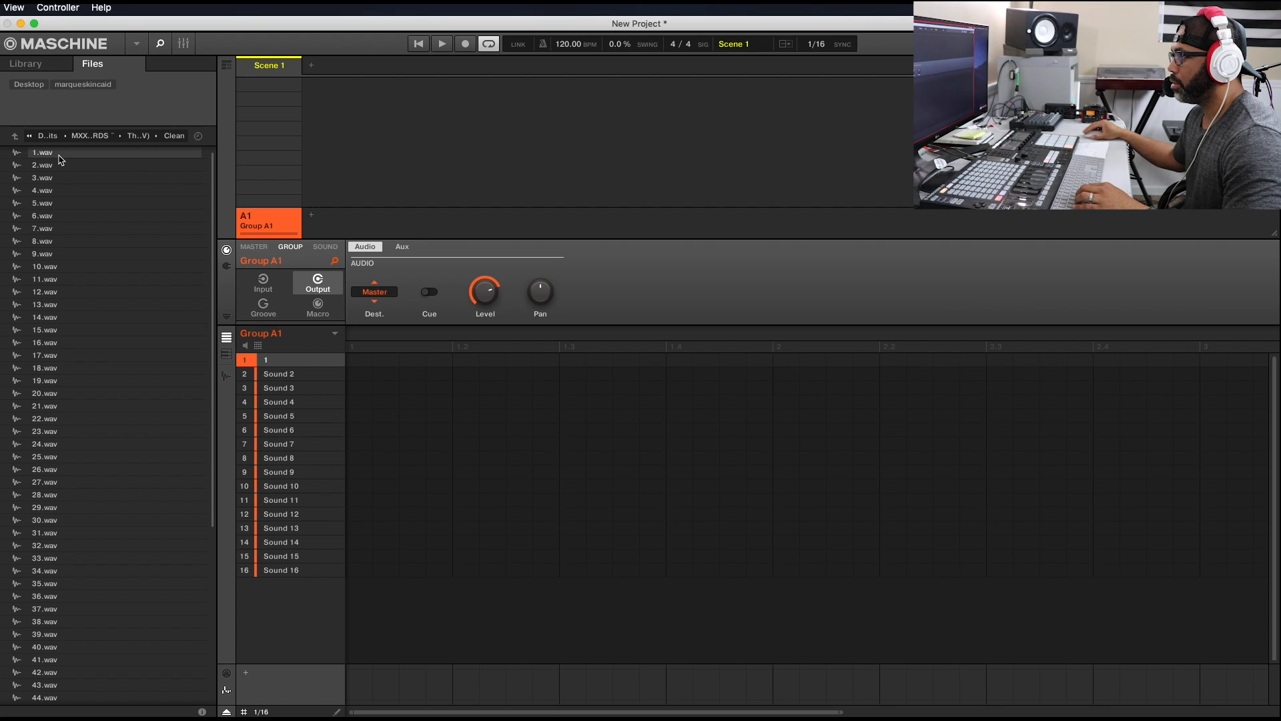
double_click(66, 320)
left_click(270, 375)
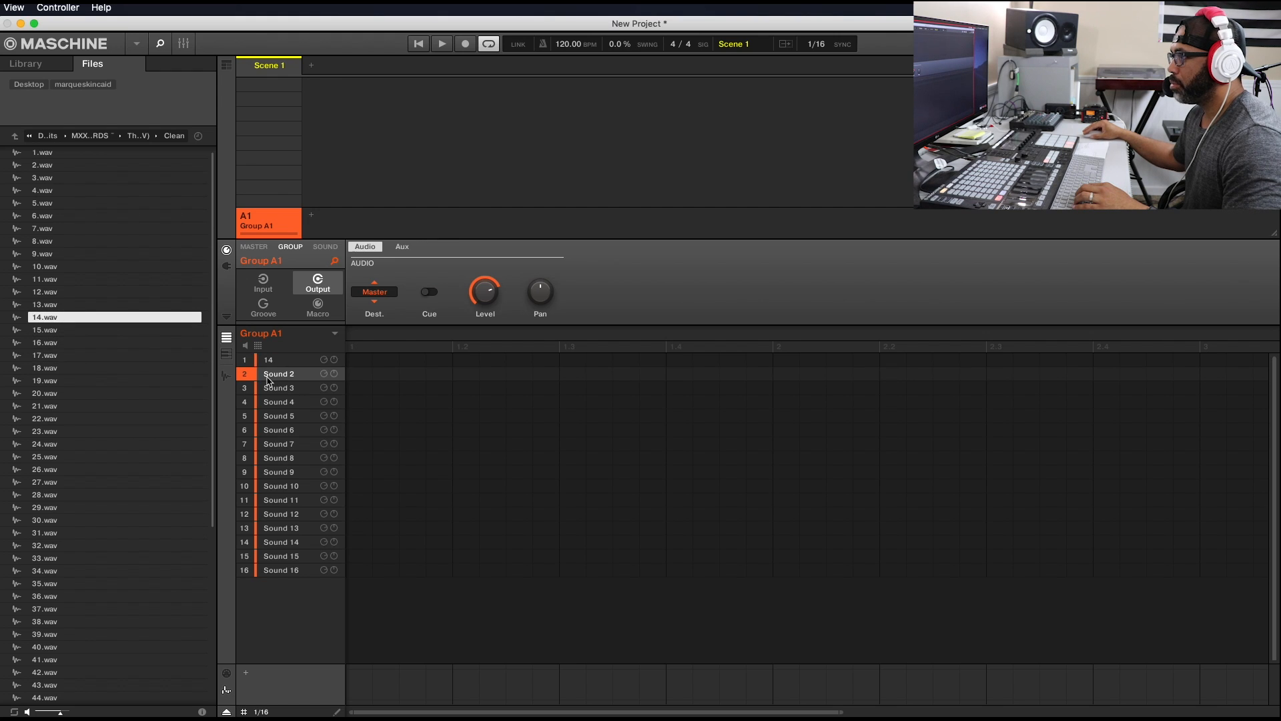
double_click(72, 330)
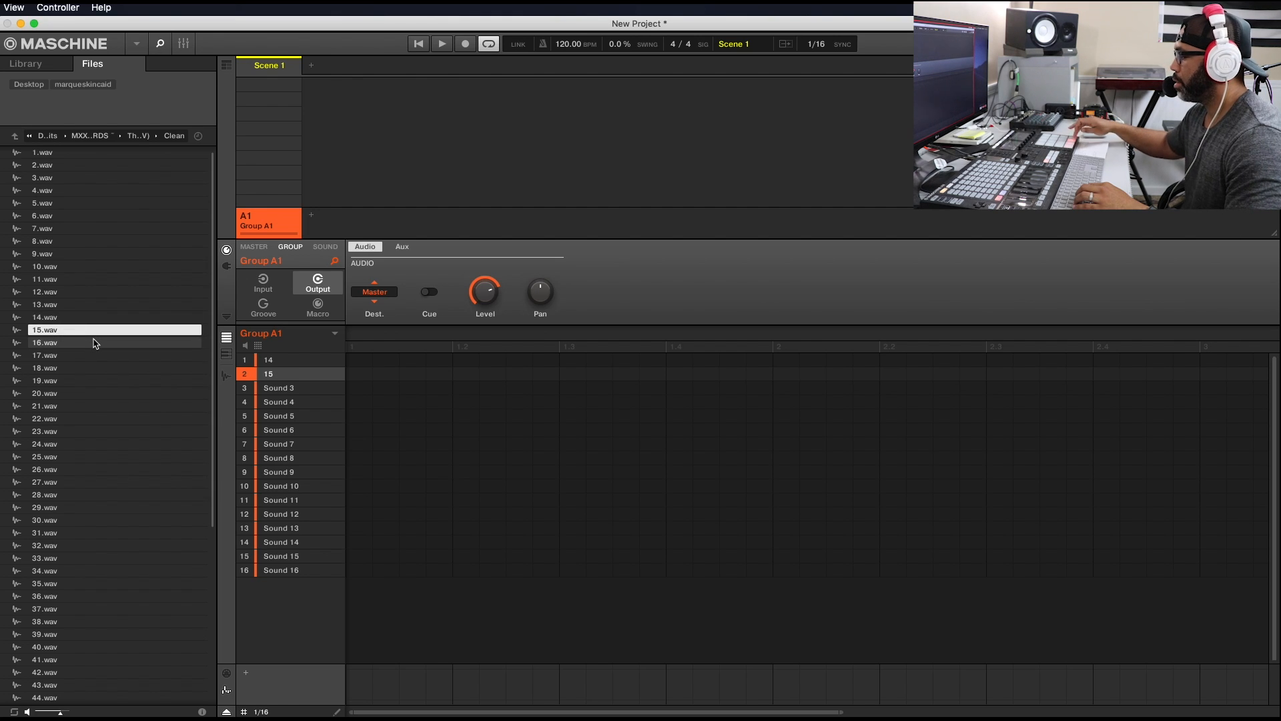
double_click(94, 344)
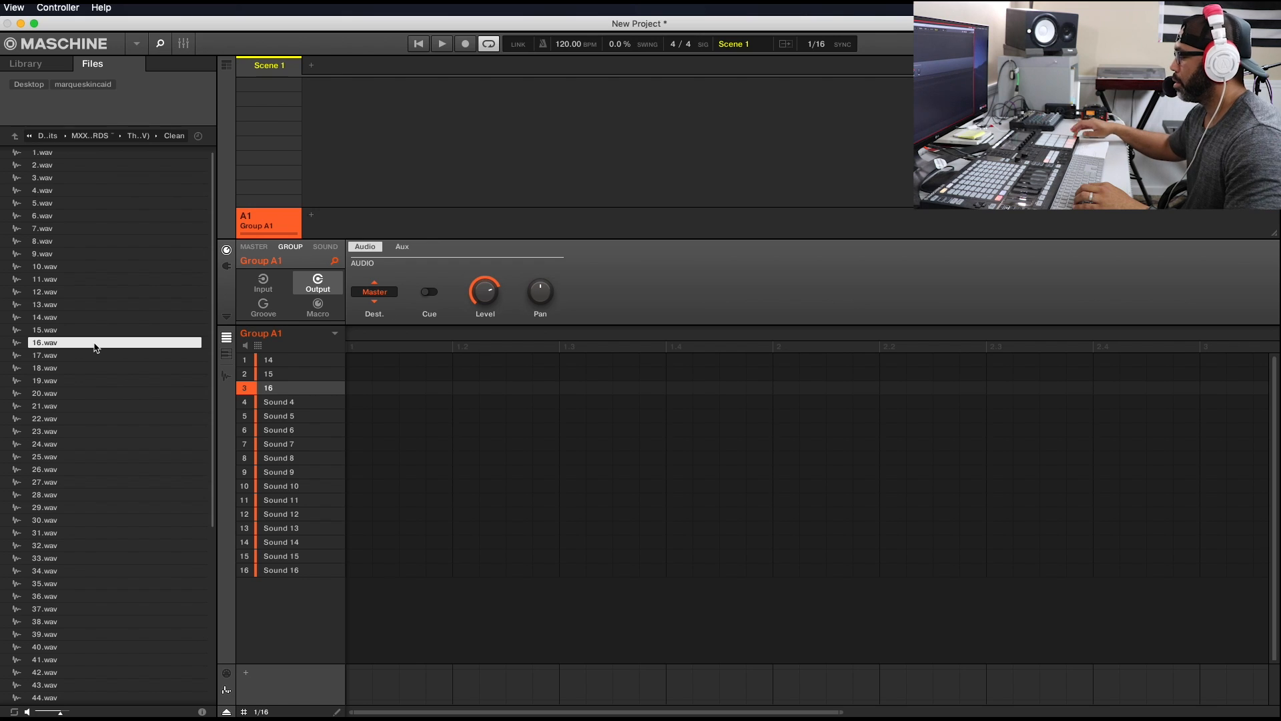
double_click(65, 357)
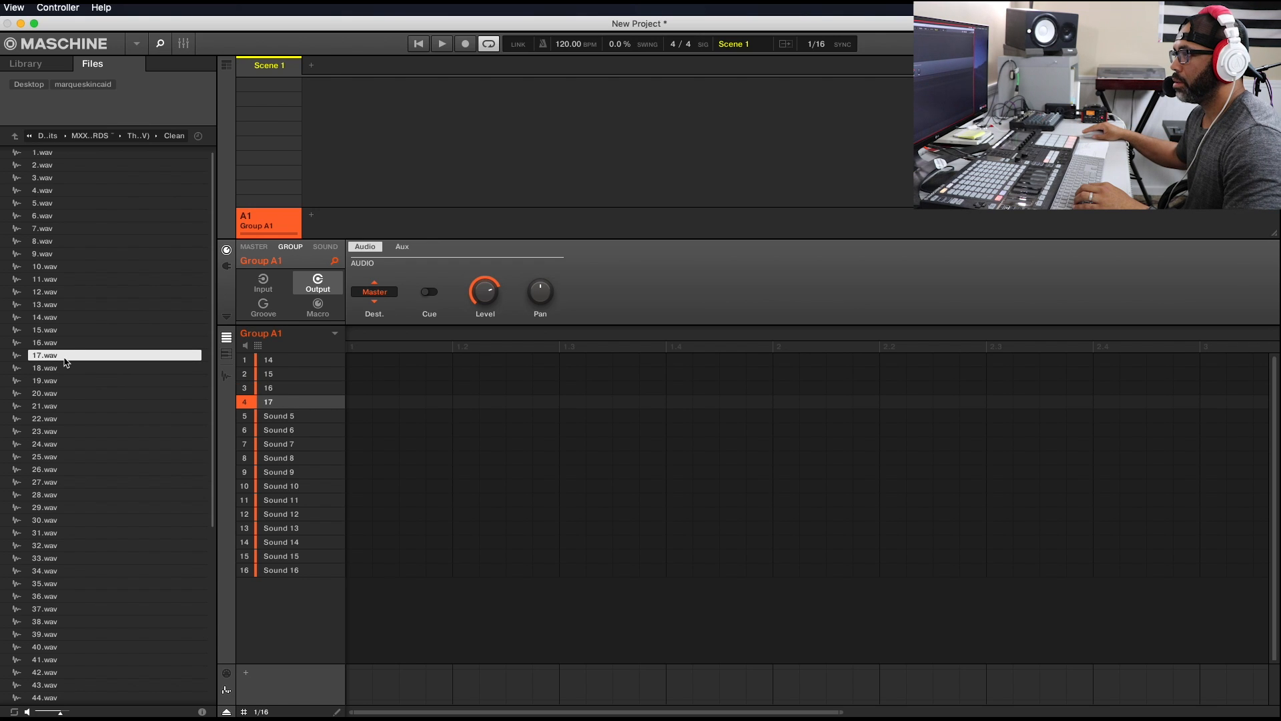
left_click(65, 430)
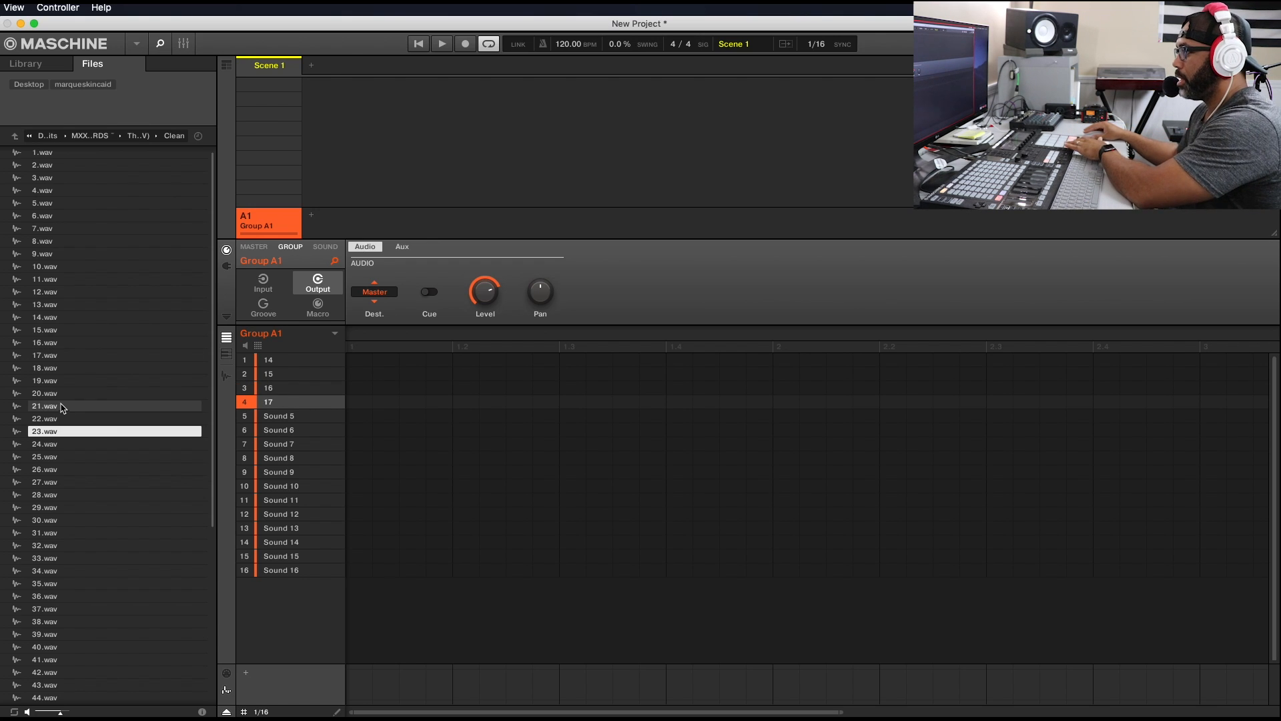
Show Group A1's pad view and assign pad 1 to choke group 1
left_click(293, 364)
left_click(335, 334)
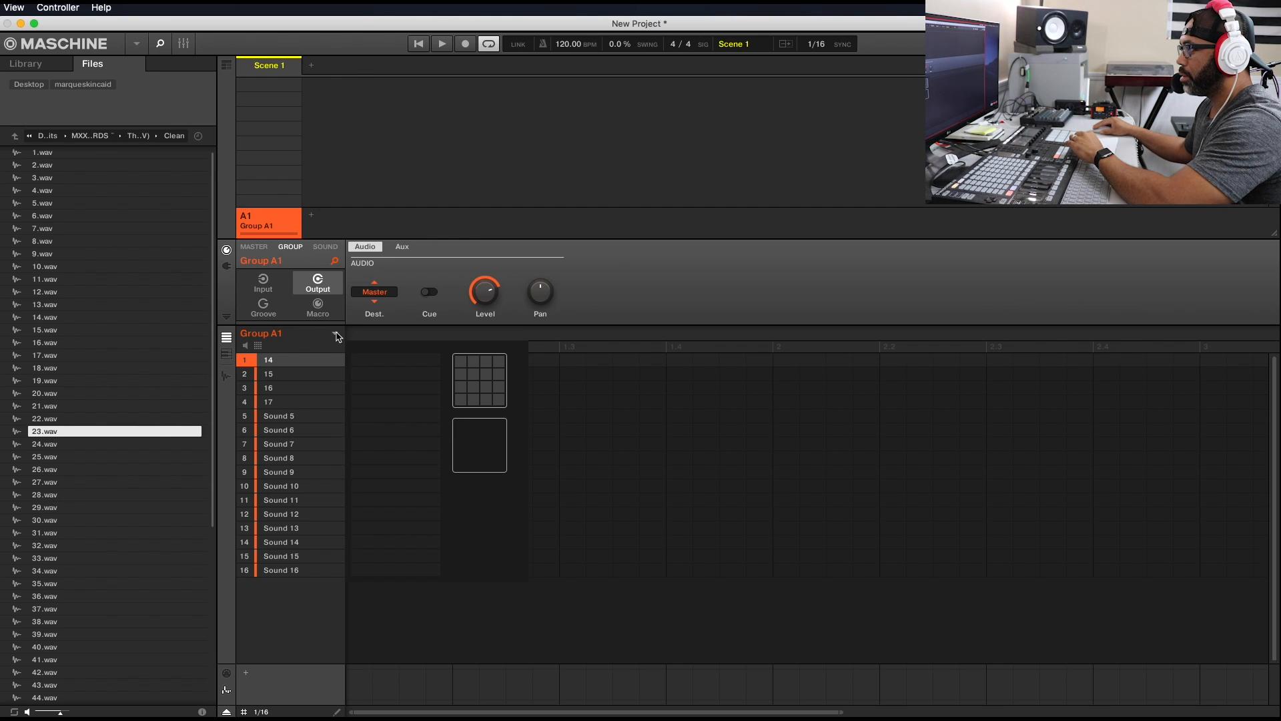
left_click(336, 337)
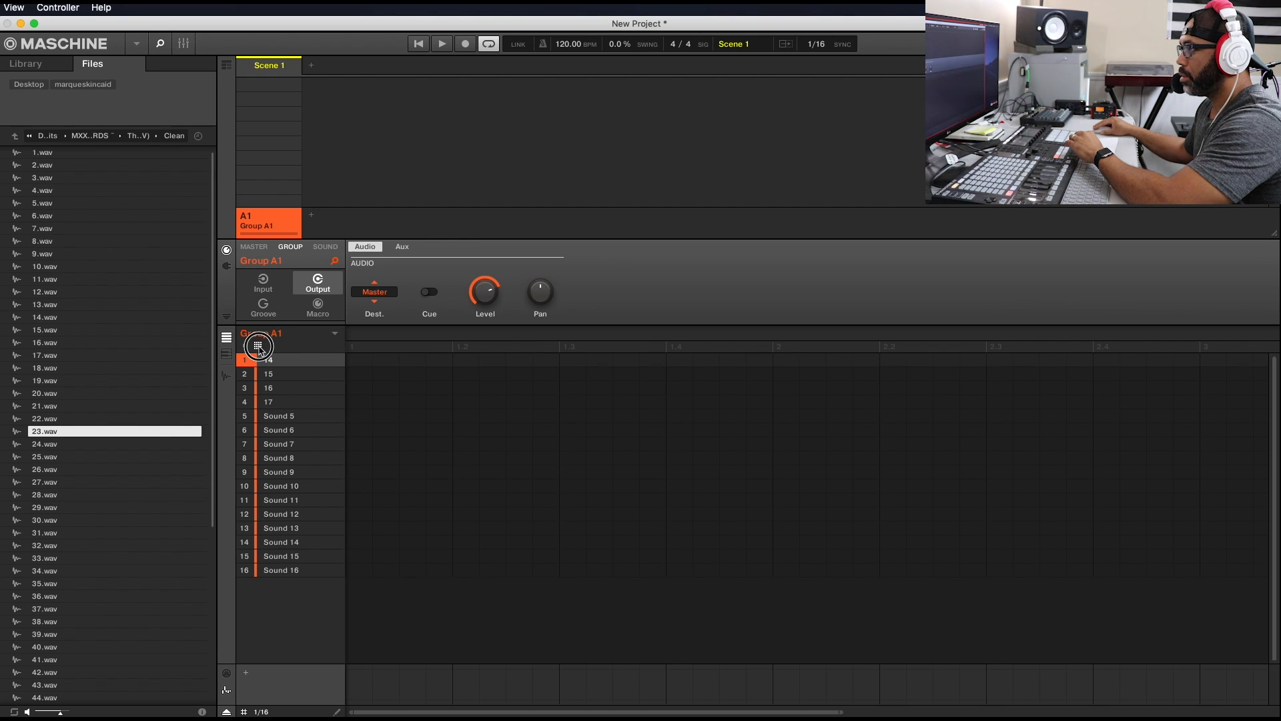
left_click(257, 345)
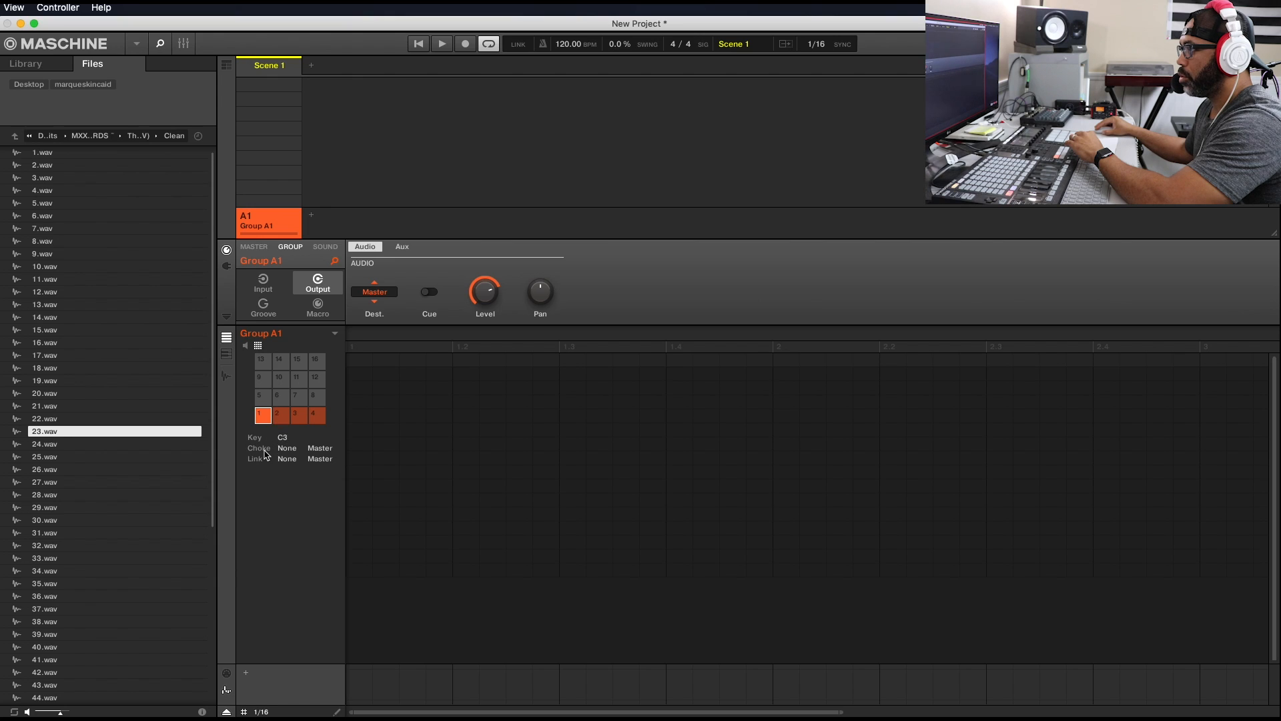
left_click(292, 454)
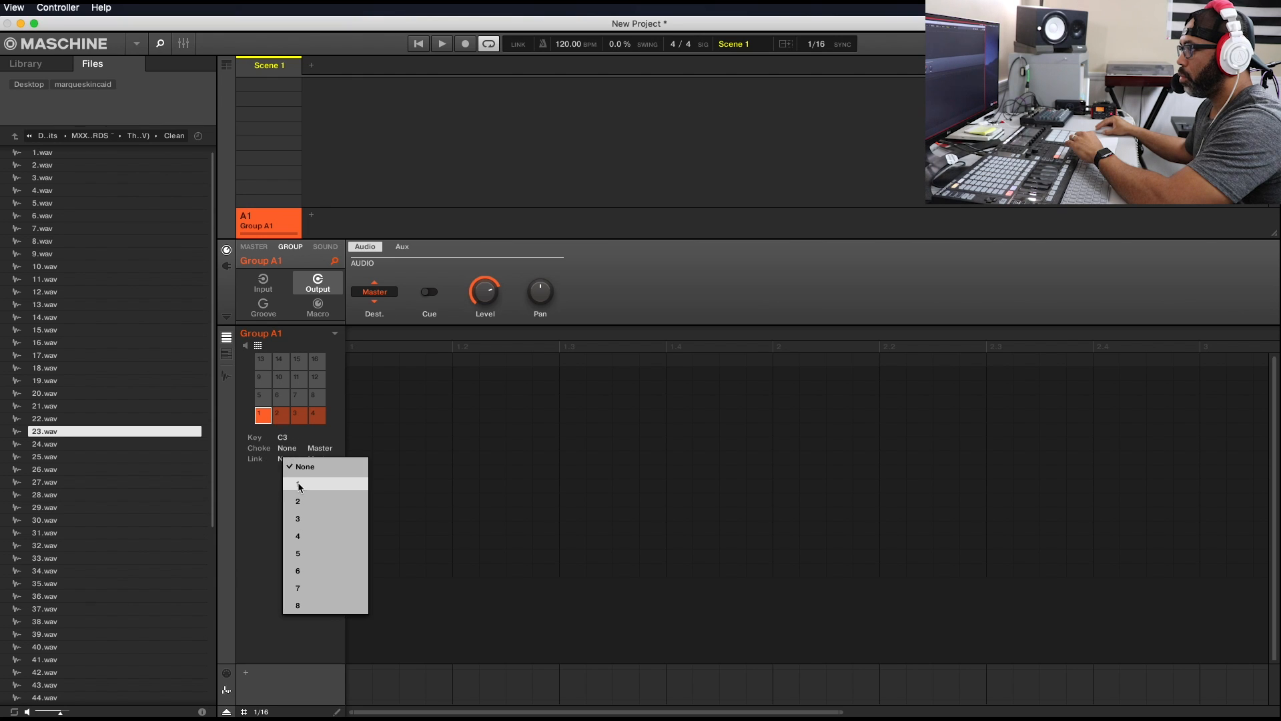
left_click(298, 480)
Assign pads 2, 3 and 4 of Group A1 to choke group 1 as well
left_click(281, 417)
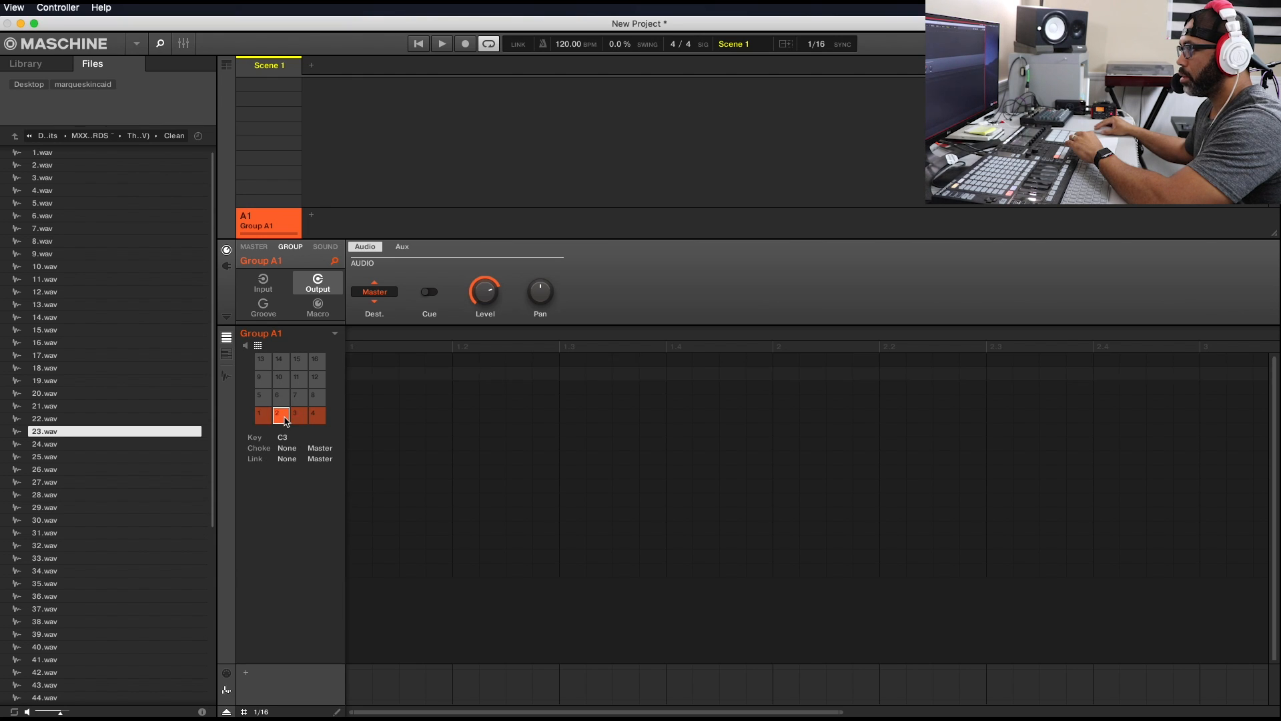
left_click(286, 451)
left_click(301, 482)
left_click(299, 415)
left_click(295, 452)
left_click(309, 481)
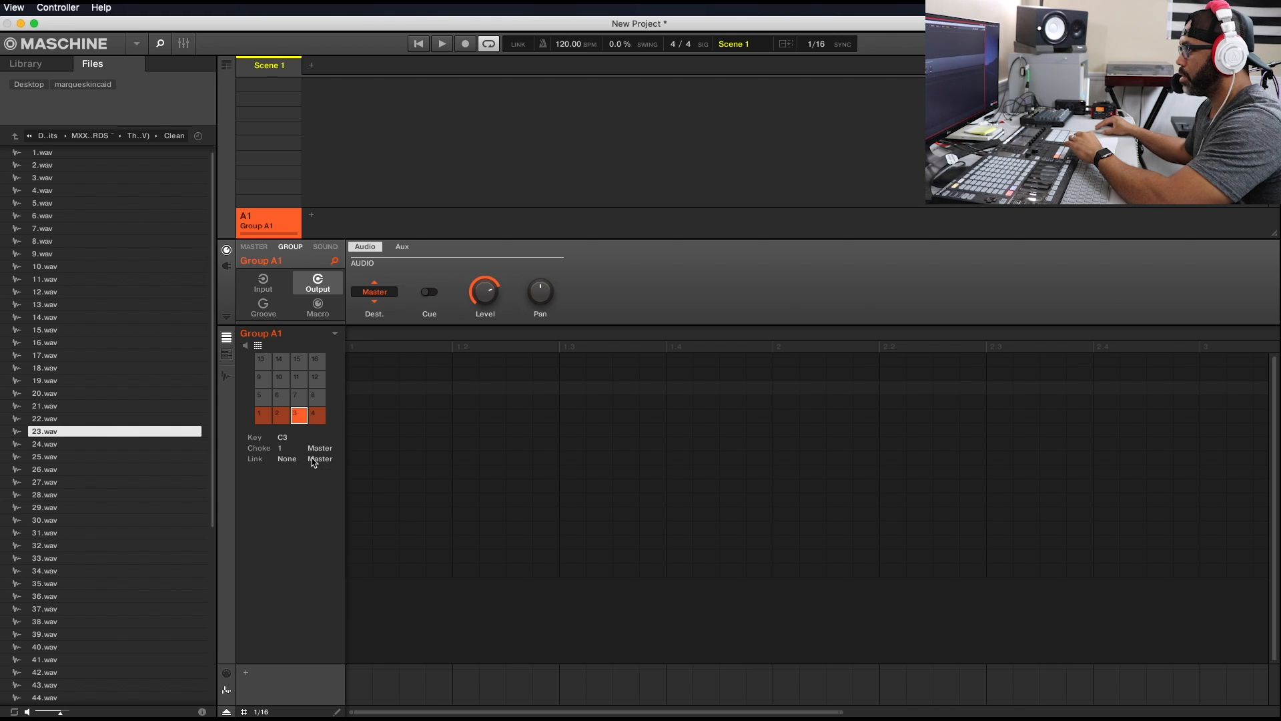
left_click(317, 417)
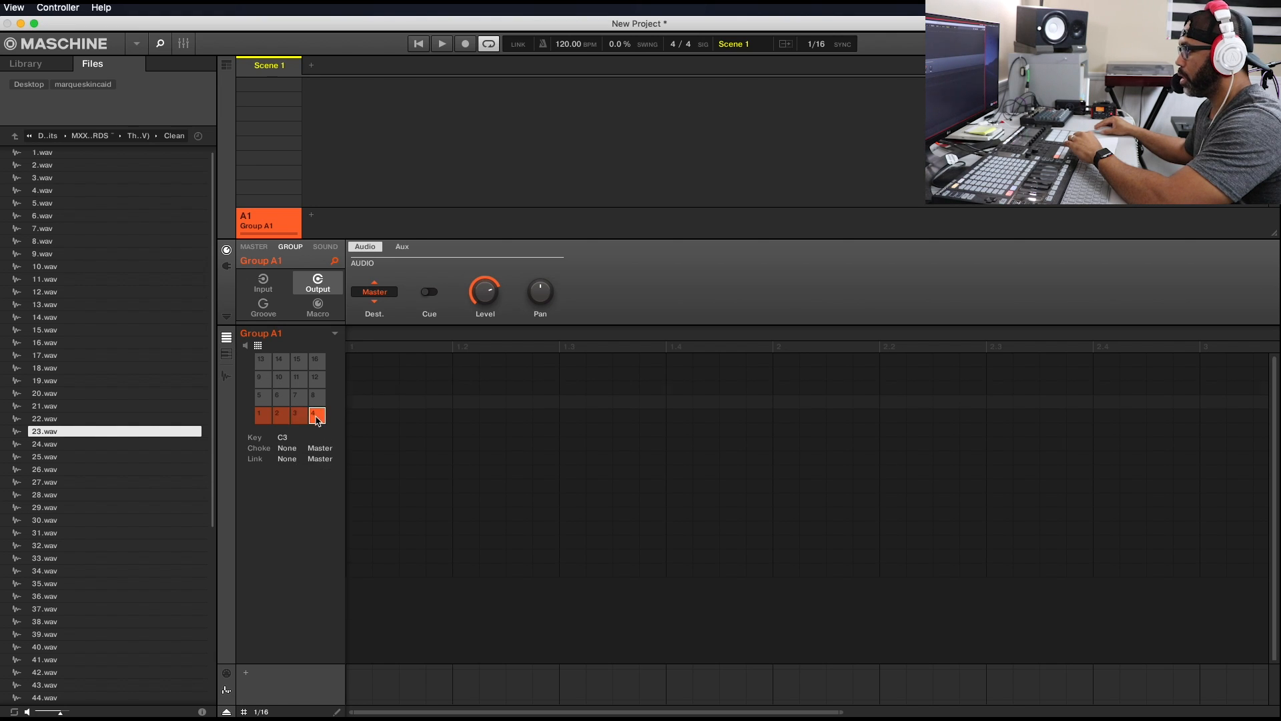
left_click(291, 459)
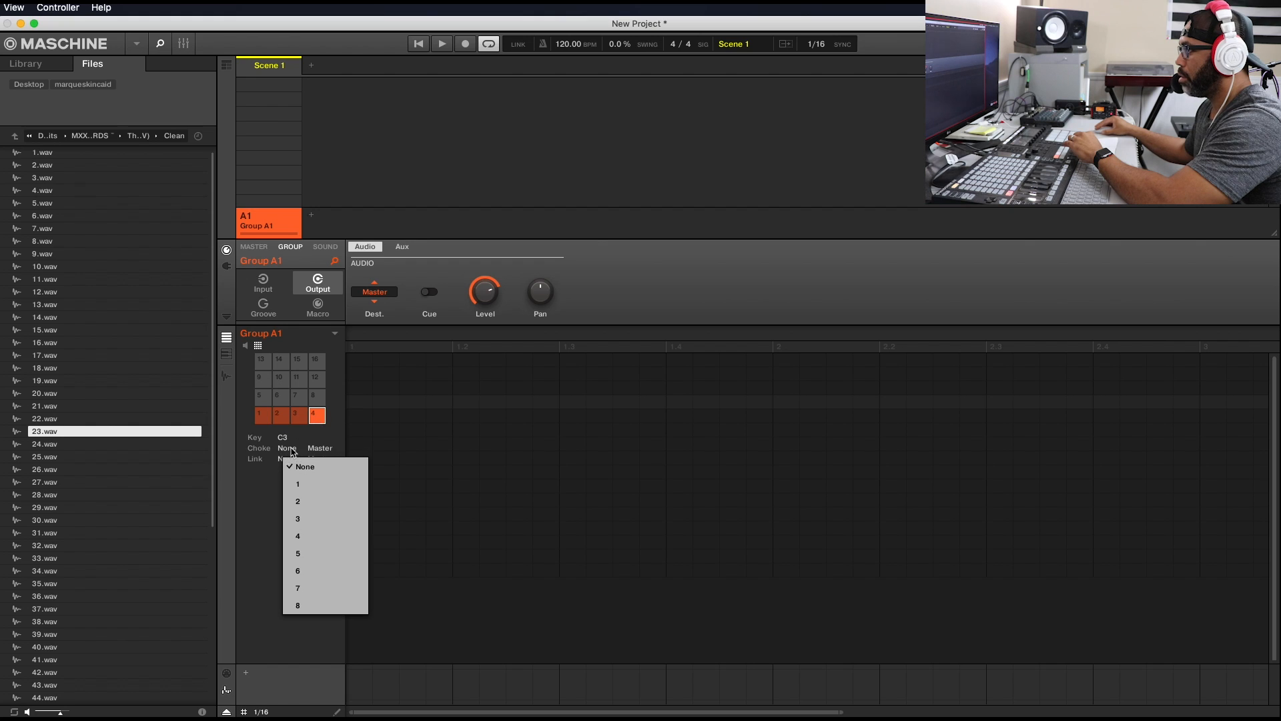
left_click(300, 485)
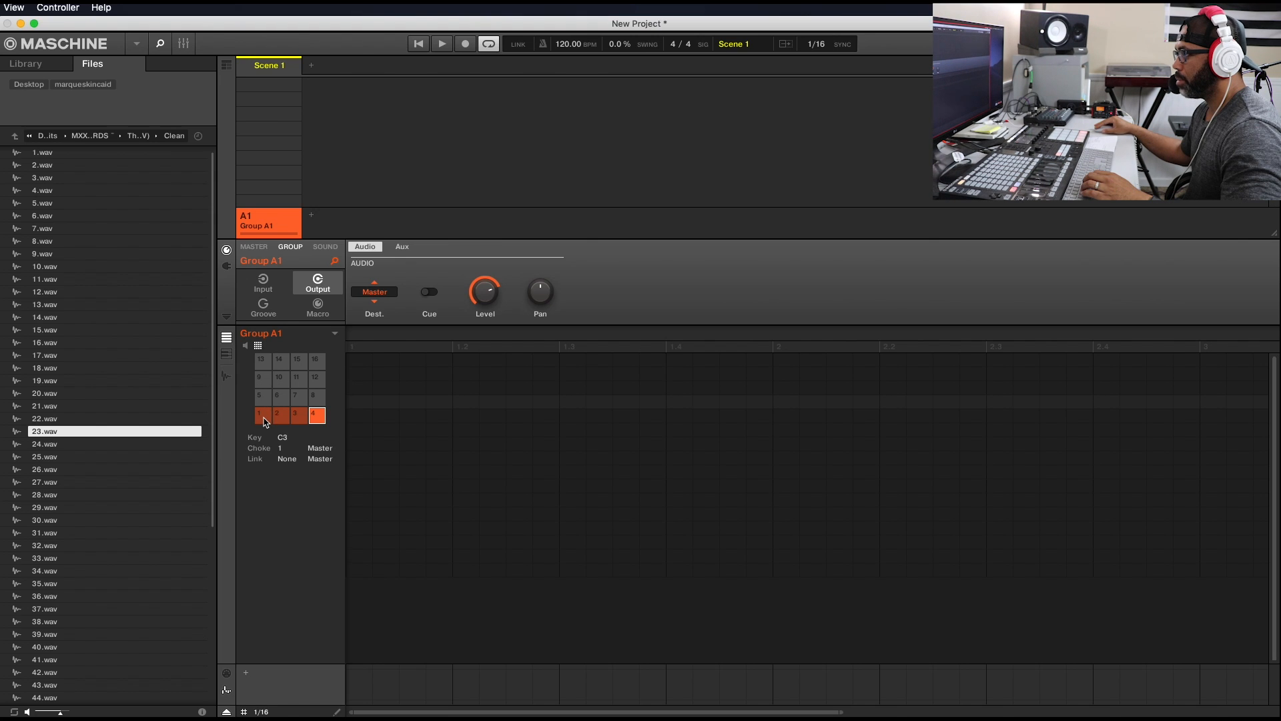
Open the sample editor for the sound on pad 4
left_click(227, 376)
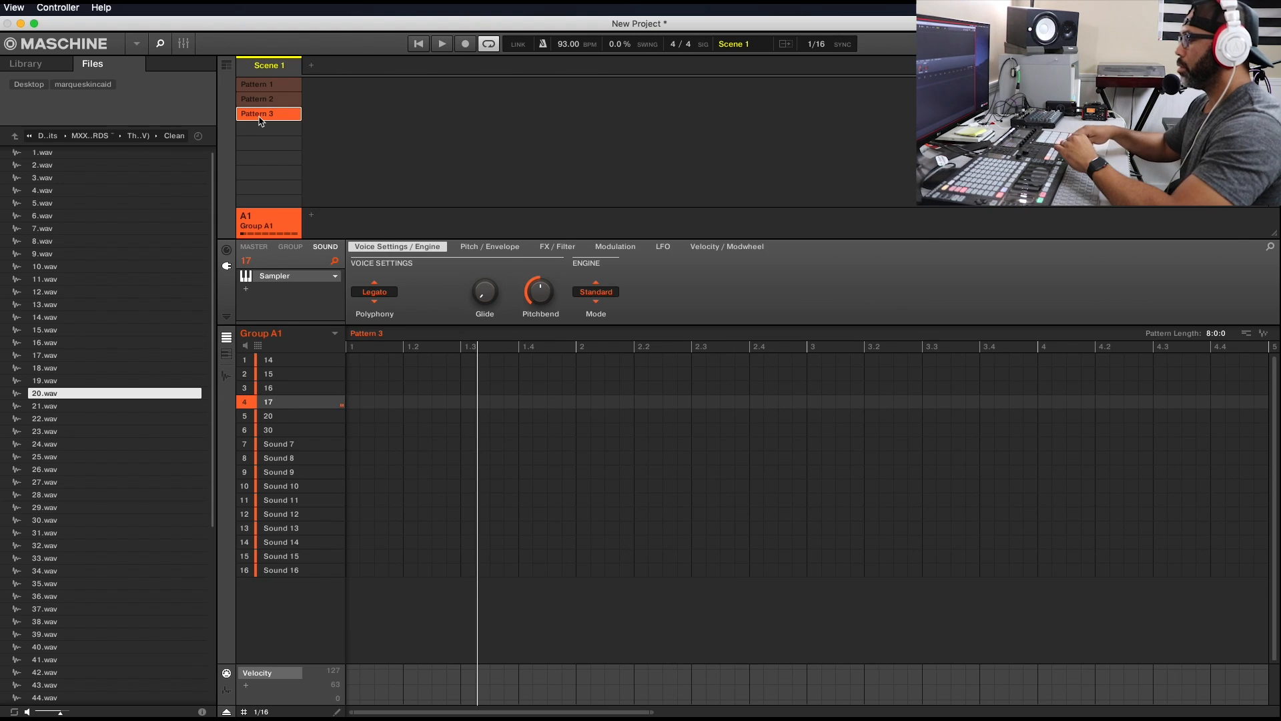
Start recording into Pattern 3 of Group A1
key("r")
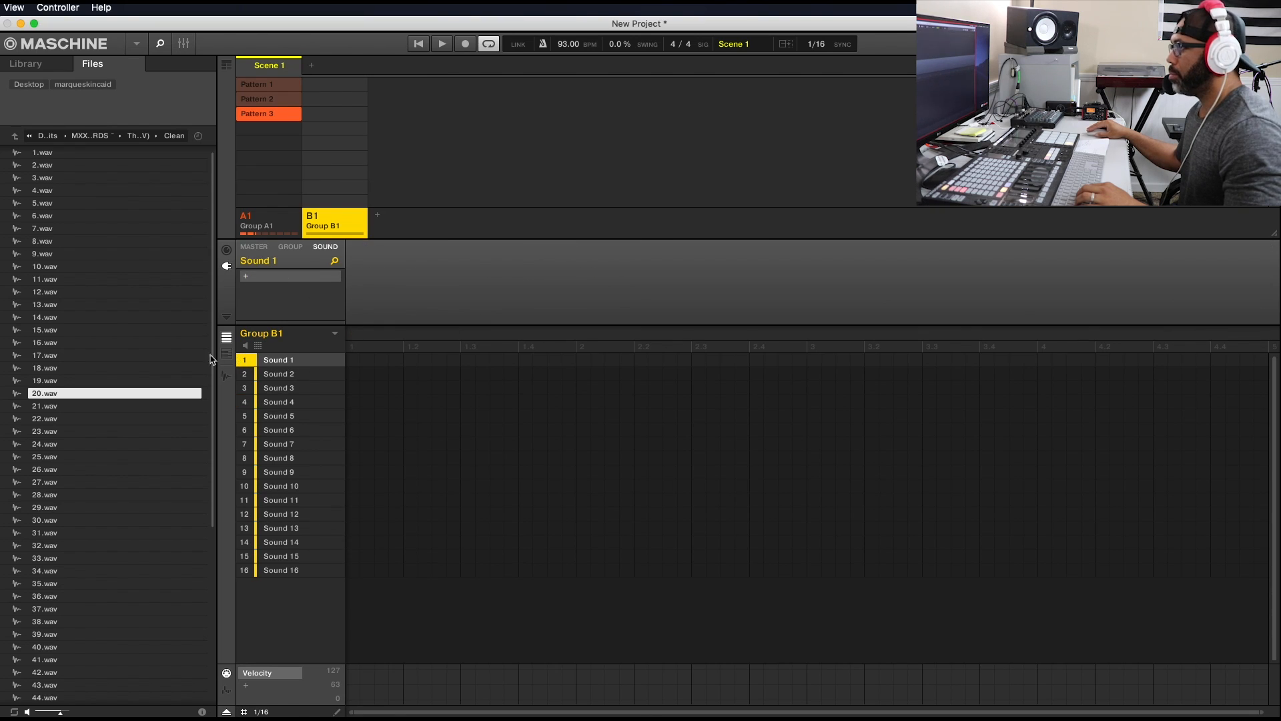
Switch the browser from files to the library's instruments and browse the instrument products for Sound 1 of Group B1
left_click(27, 64)
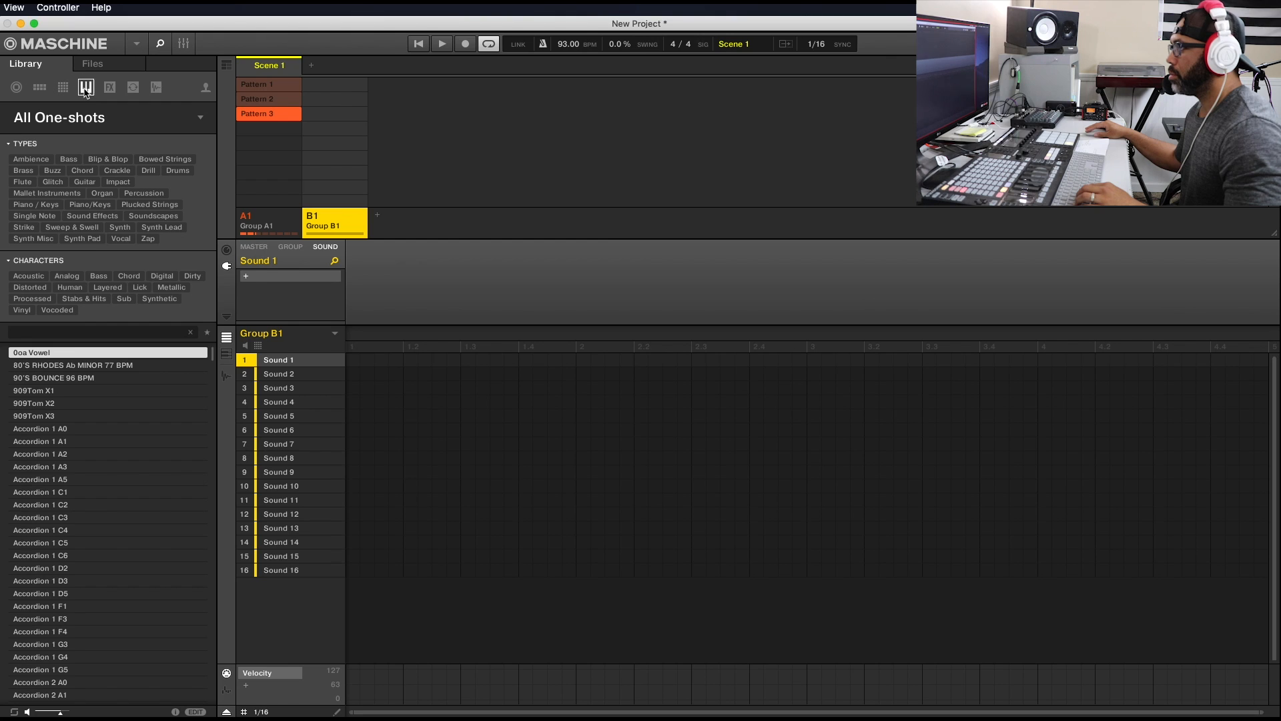
left_click(87, 94)
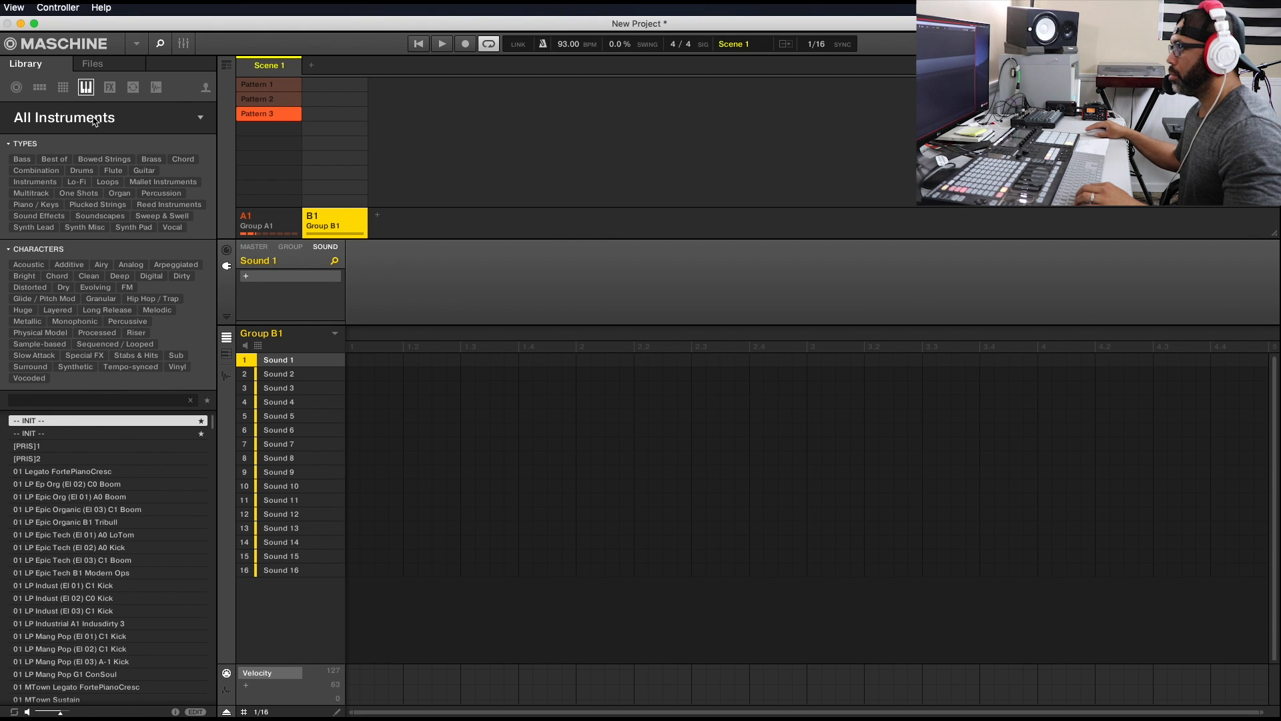
left_click(95, 120)
scroll(103, 354, "down", 5)
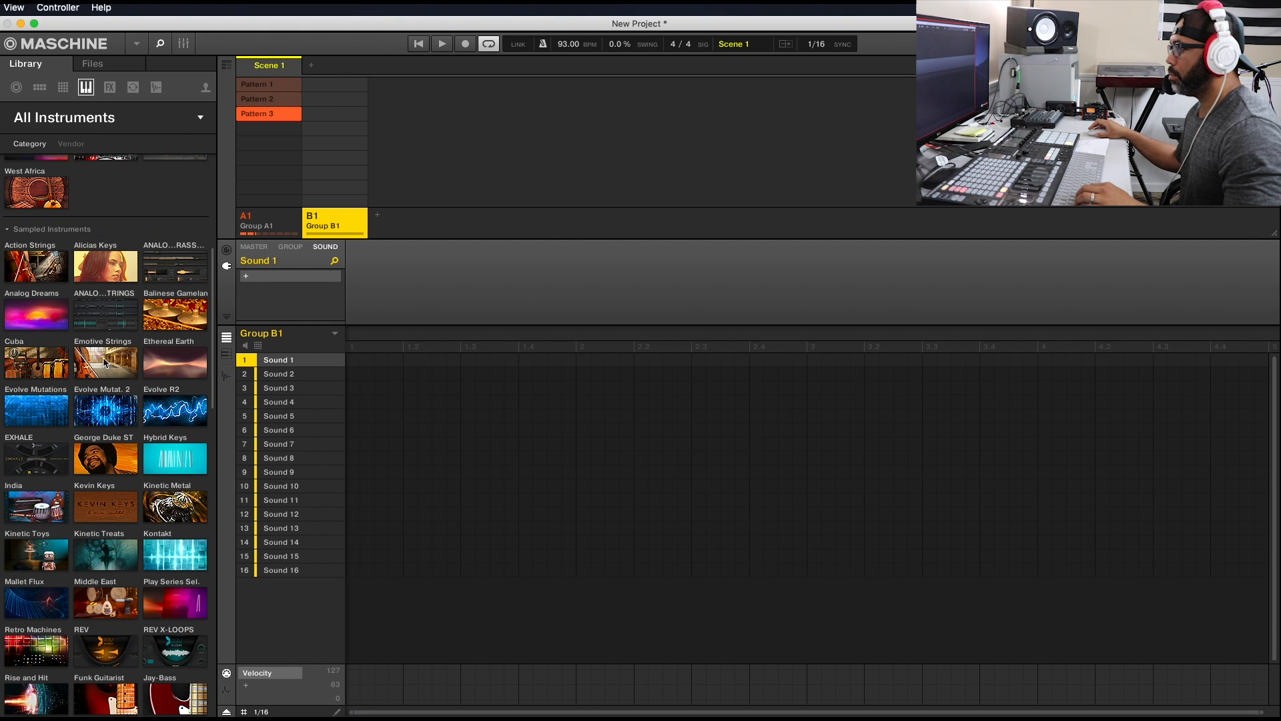
scroll(113, 376, "down", 4)
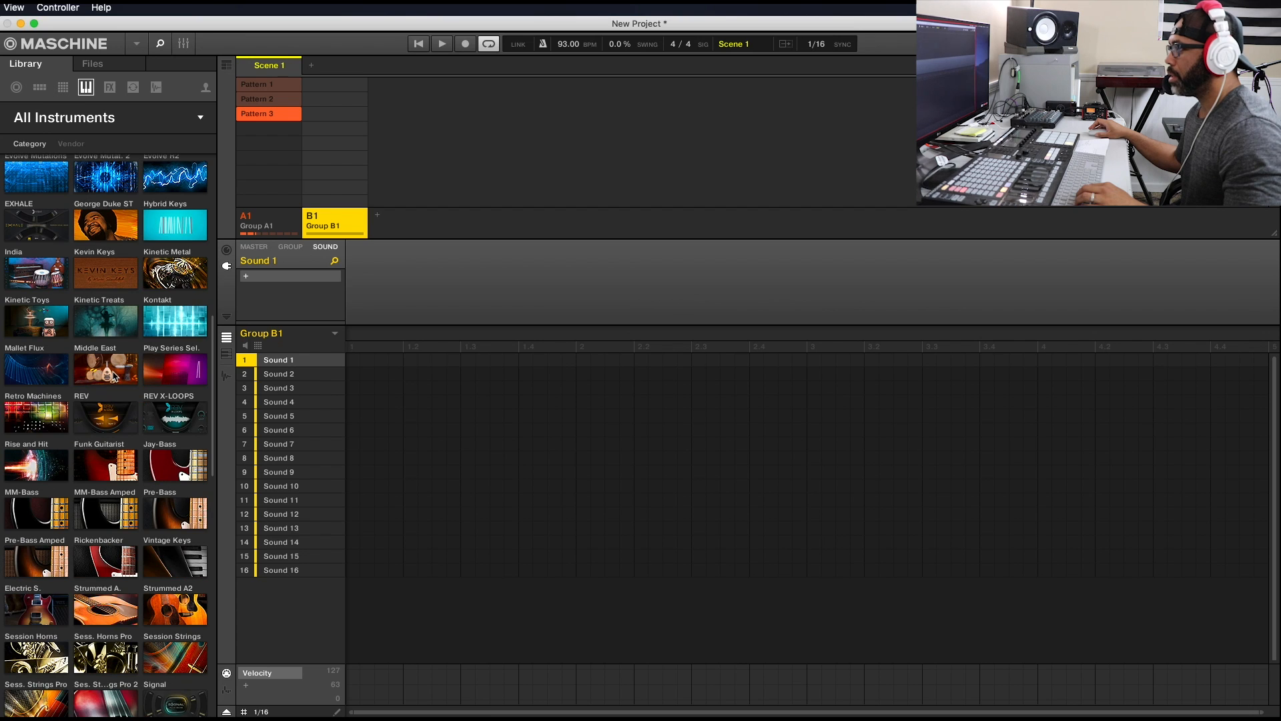
scroll(113, 376, "down", 10)
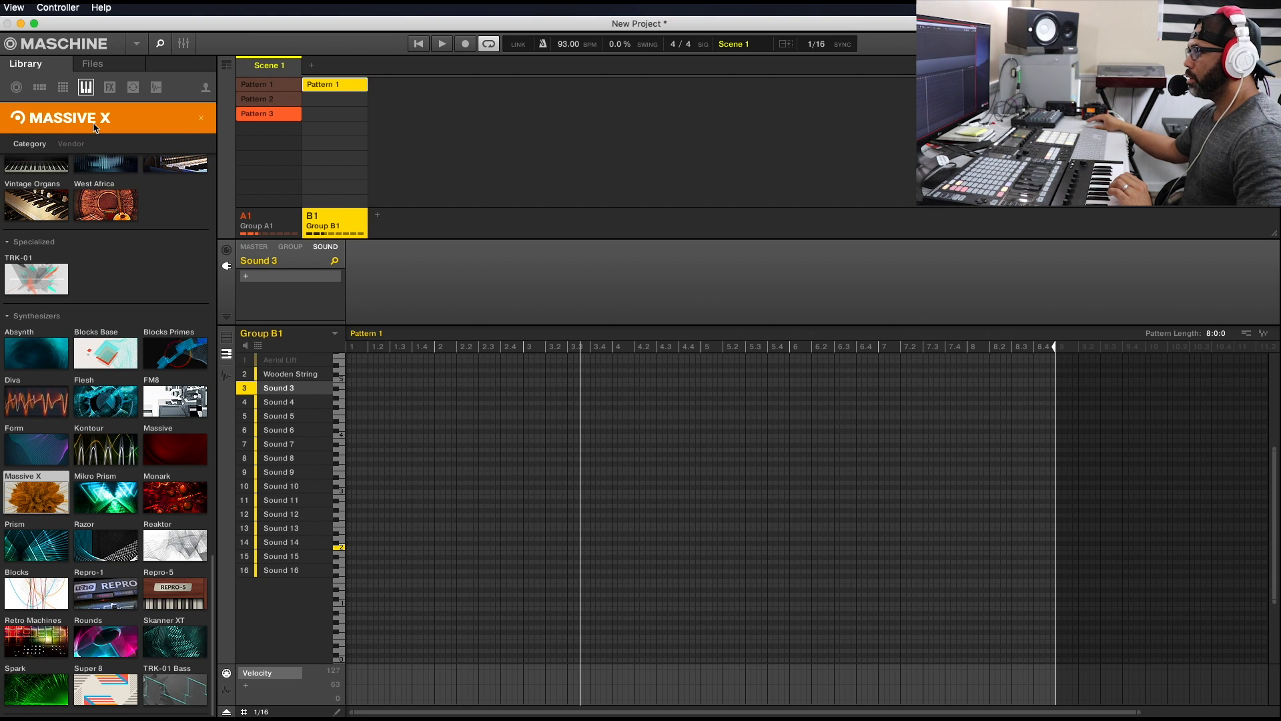
Choose the Alicias Keys library and load Audience Small Auditorium onto Sound 3 of Group B1
scroll(106, 214, "up", 15)
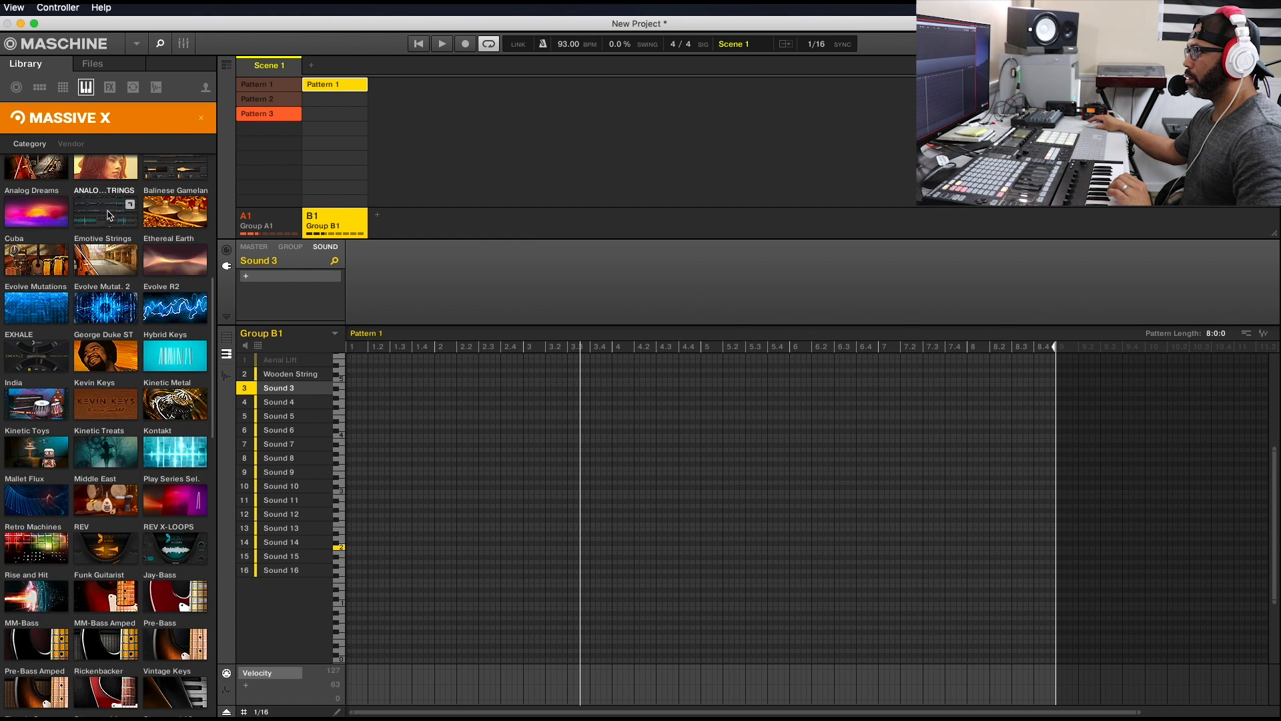
scroll(108, 215, "down", 5)
scroll(108, 218, "up", 5)
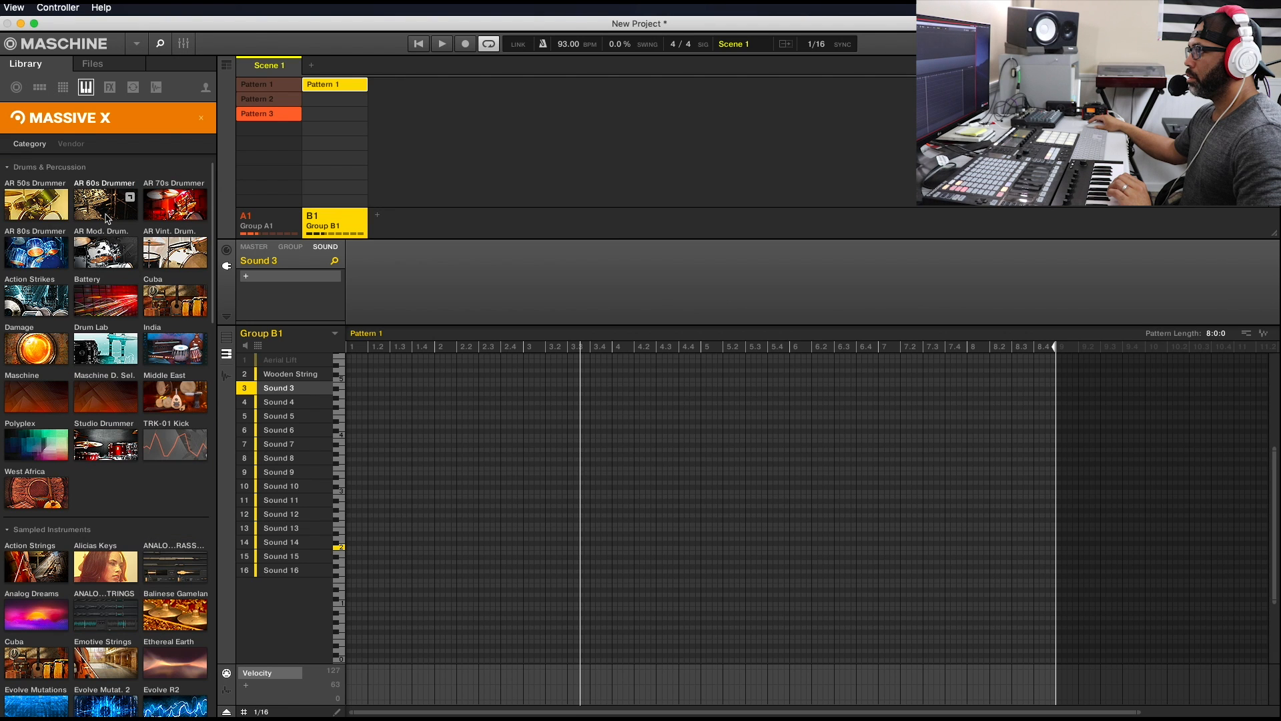
scroll(136, 312, "down", 8)
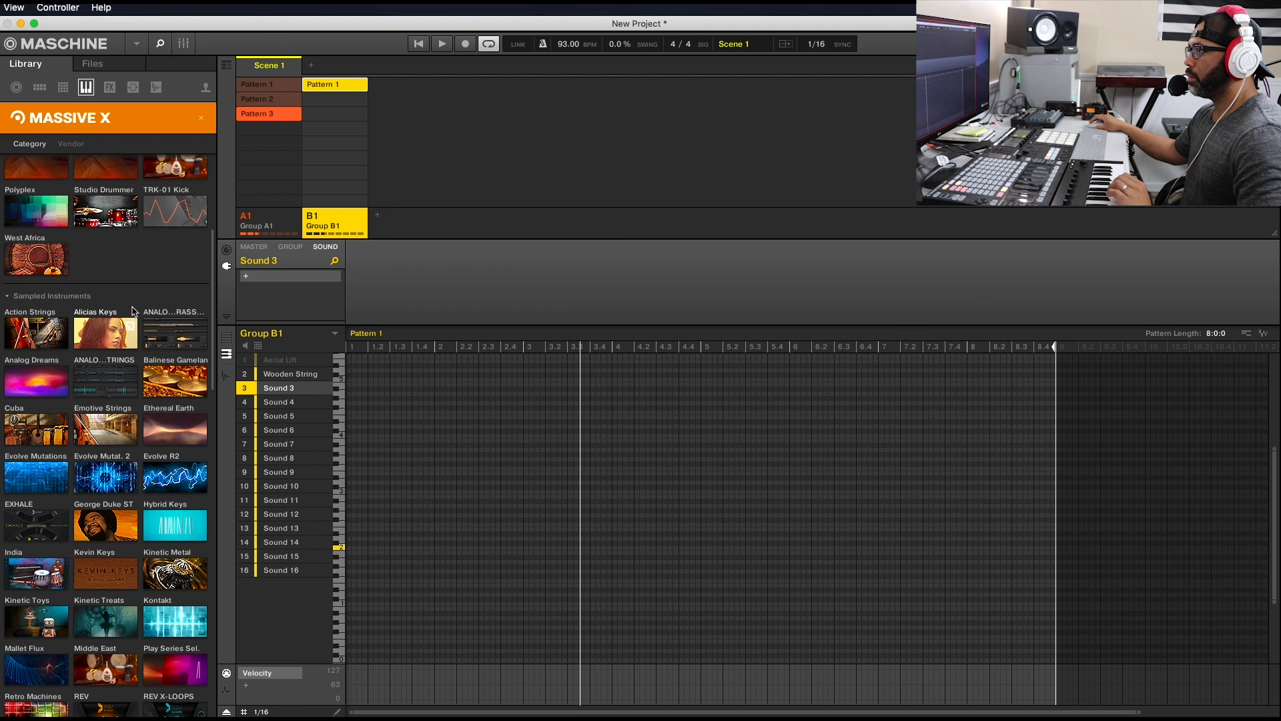
left_click(102, 306)
Add Guitar Rig 5 as an effect after Alicias Keys and browse its New in GR5 presets
left_click(247, 290)
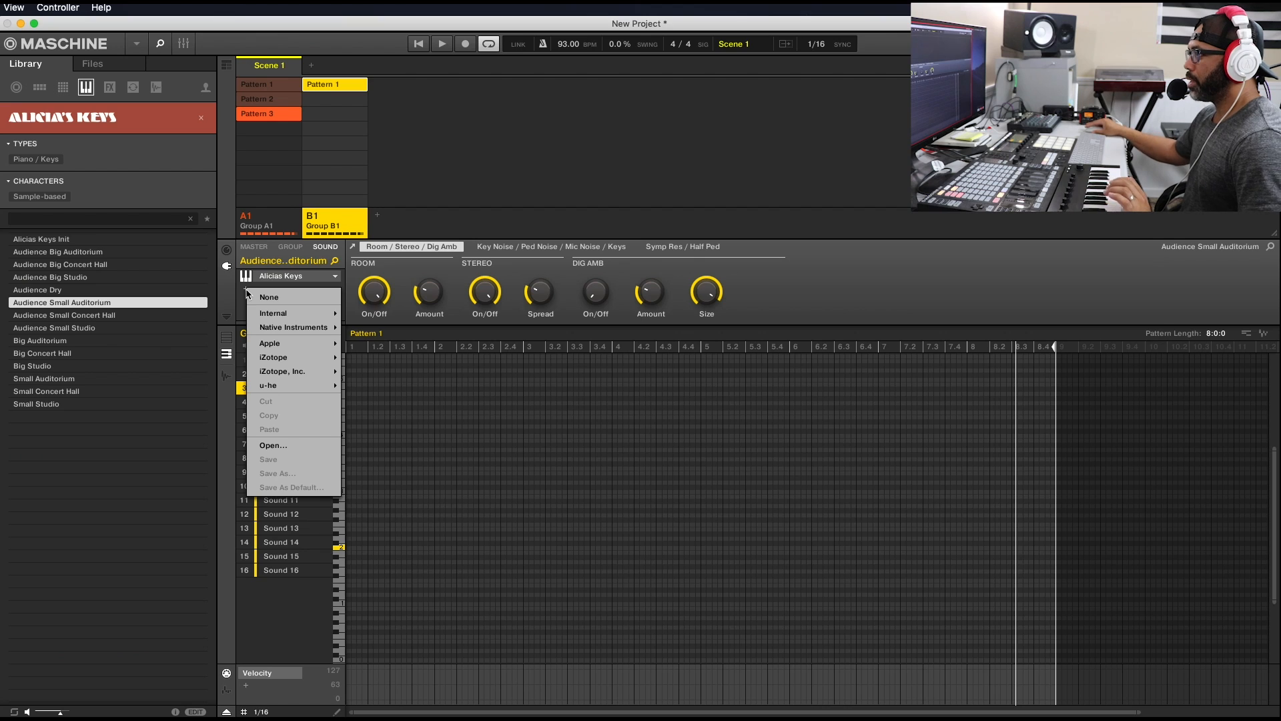
mouse_move(294, 313)
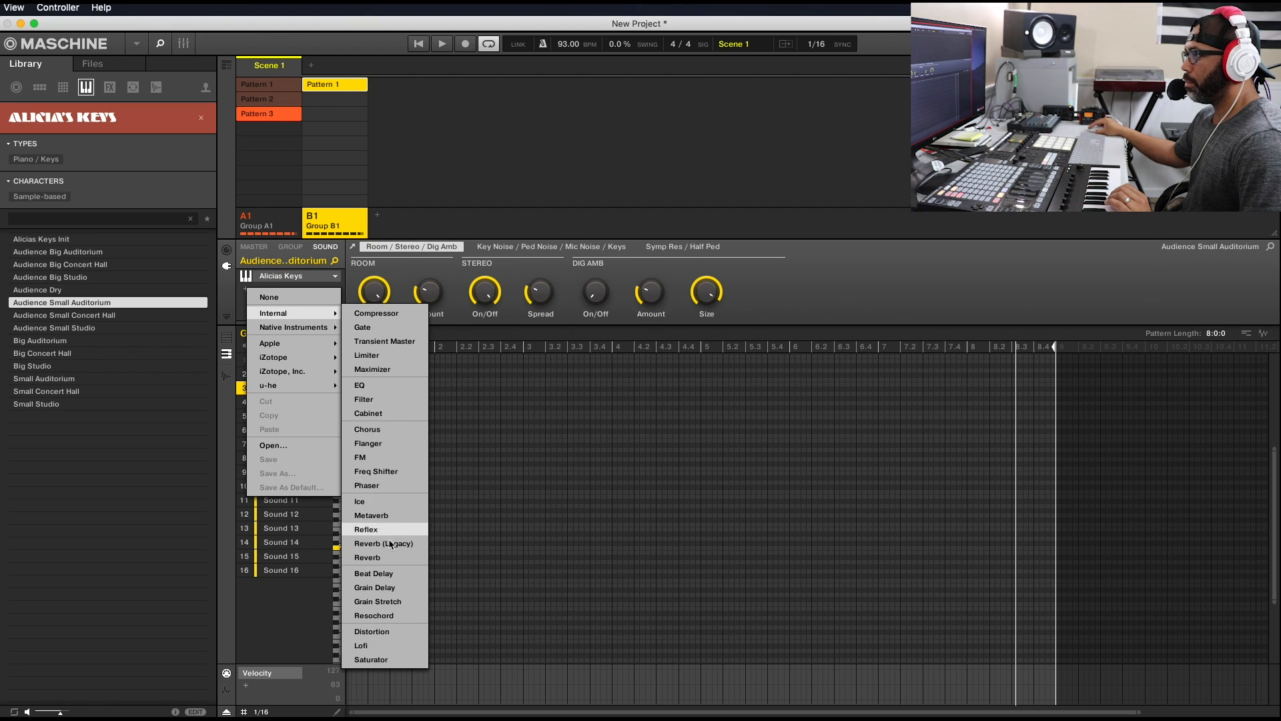
mouse_move(322, 334)
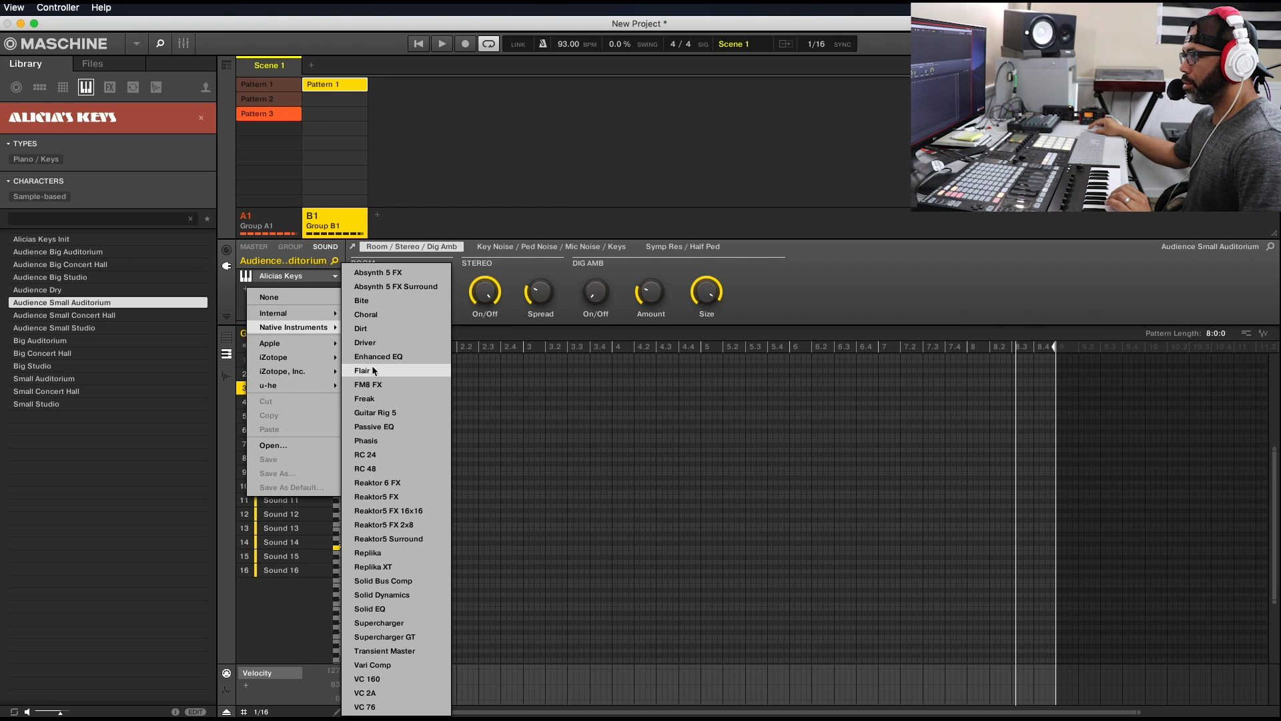
left_click(393, 415)
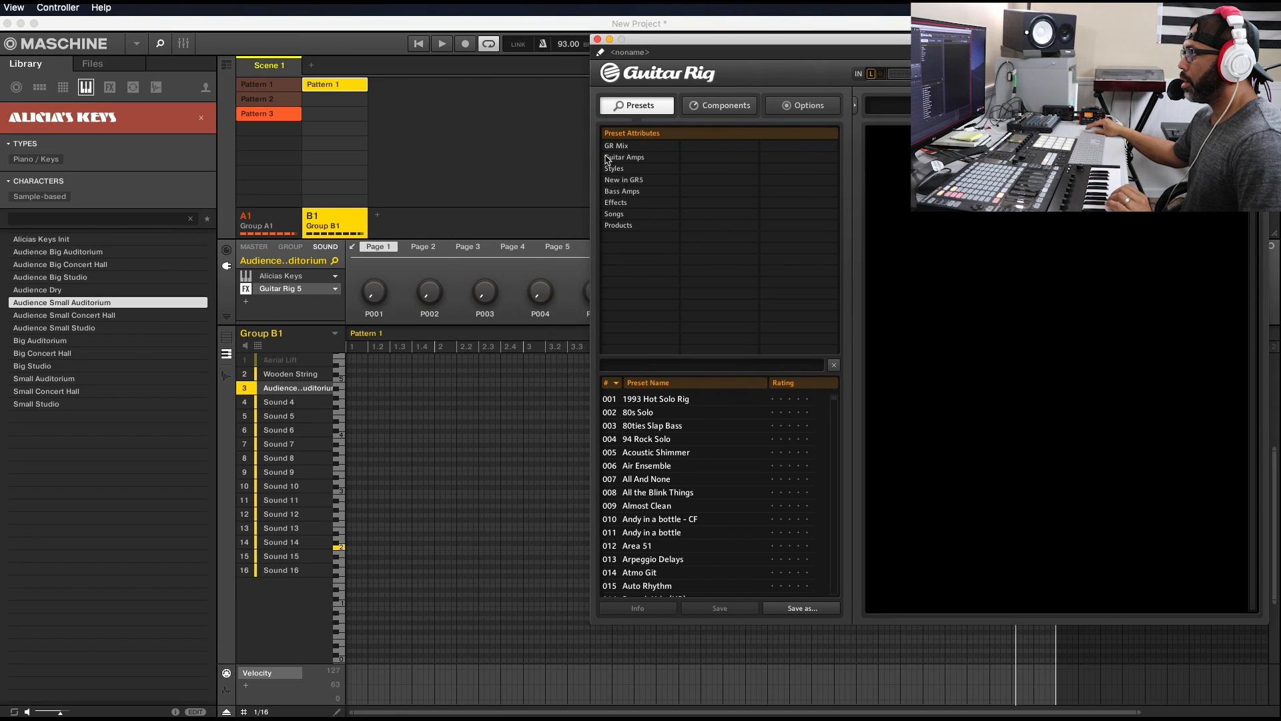
left_click(628, 181)
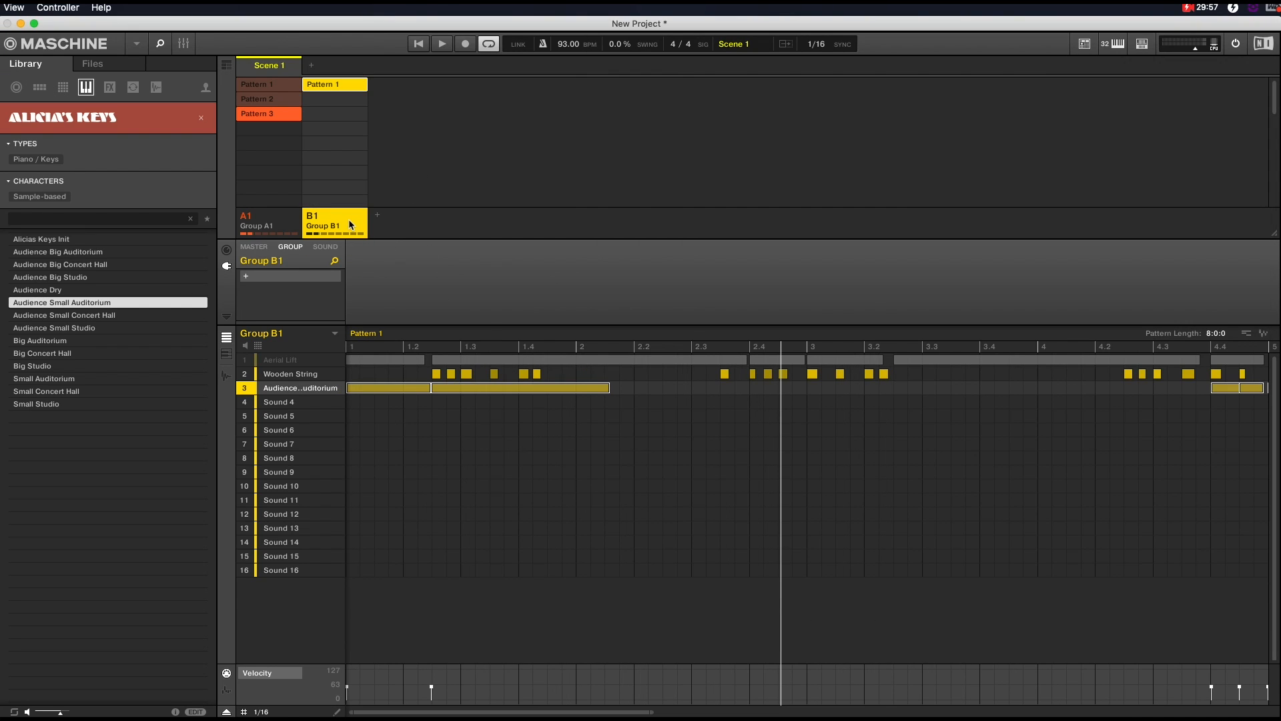
Bring all eight bars of Group B1's Pattern 1 into view and show the sound-level settings of Wooden String
left_click(280, 221)
left_click(327, 218)
left_click_drag(652, 712, 1017, 698)
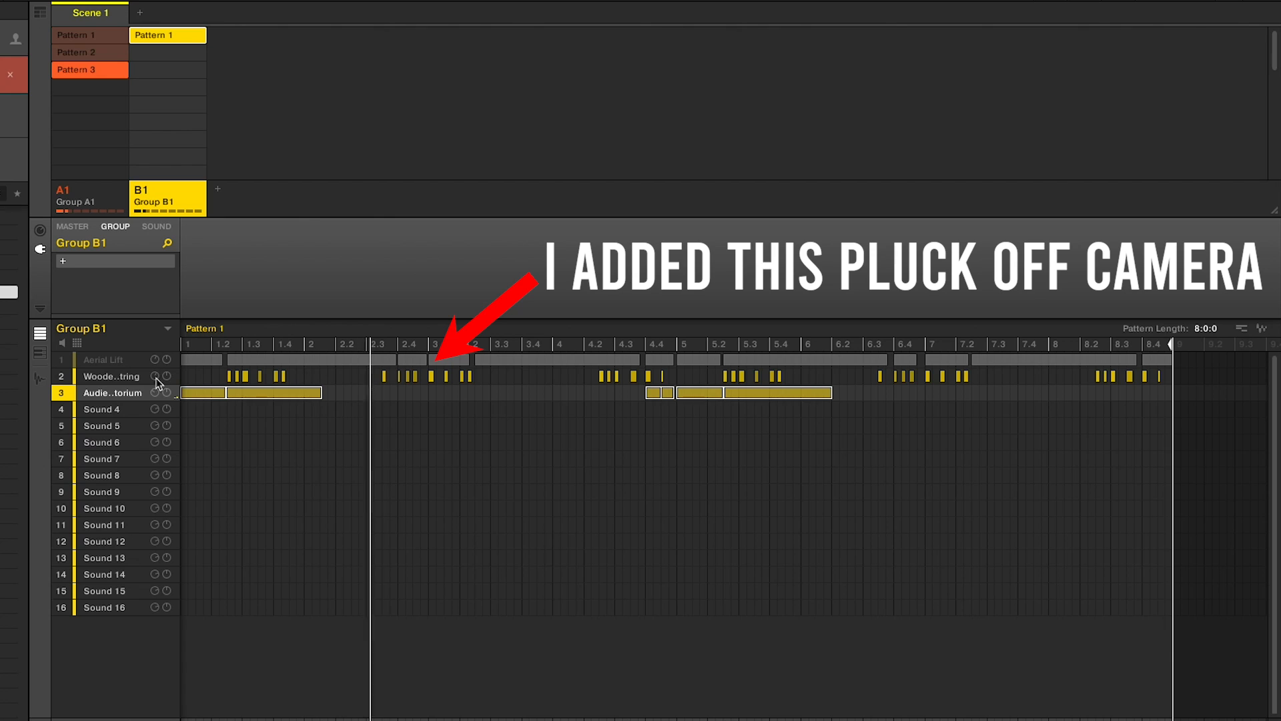
left_click(113, 377)
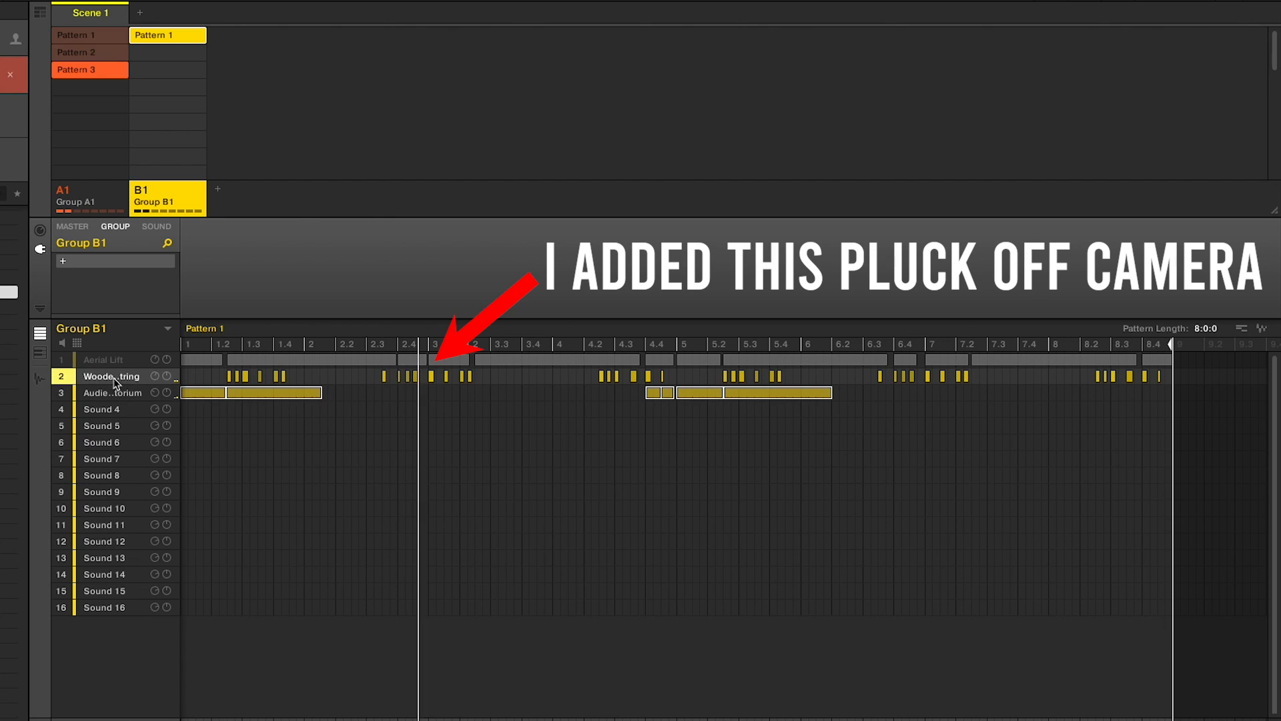
left_click(156, 226)
mouse_move(672, 286)
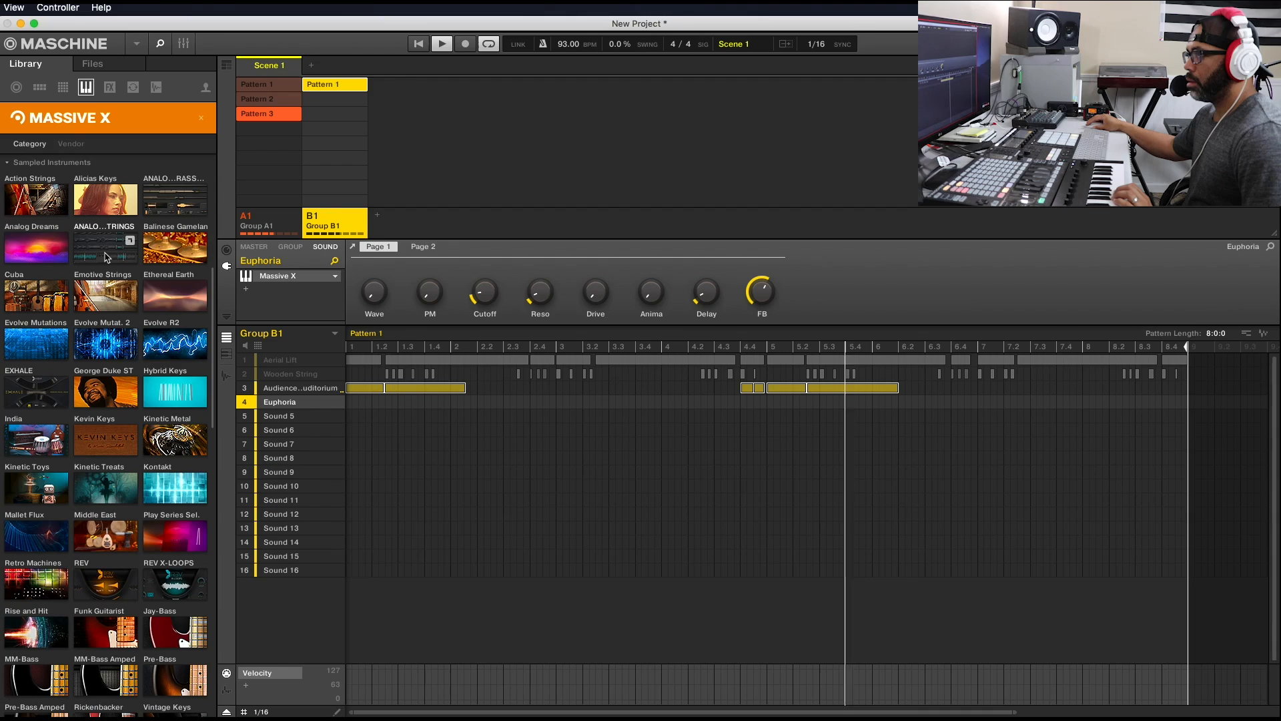
Select the Analog Strings library as the preset source for Sound 4 of Group B1
left_click(106, 256)
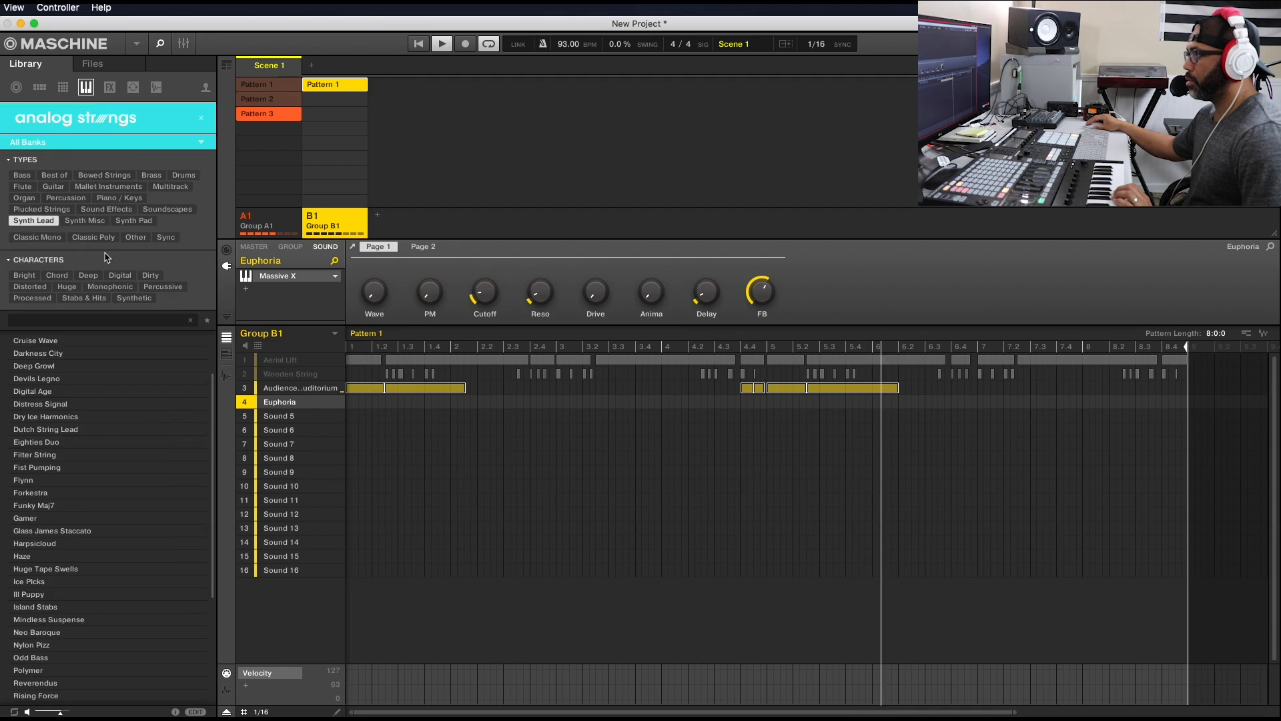
left_click(105, 114)
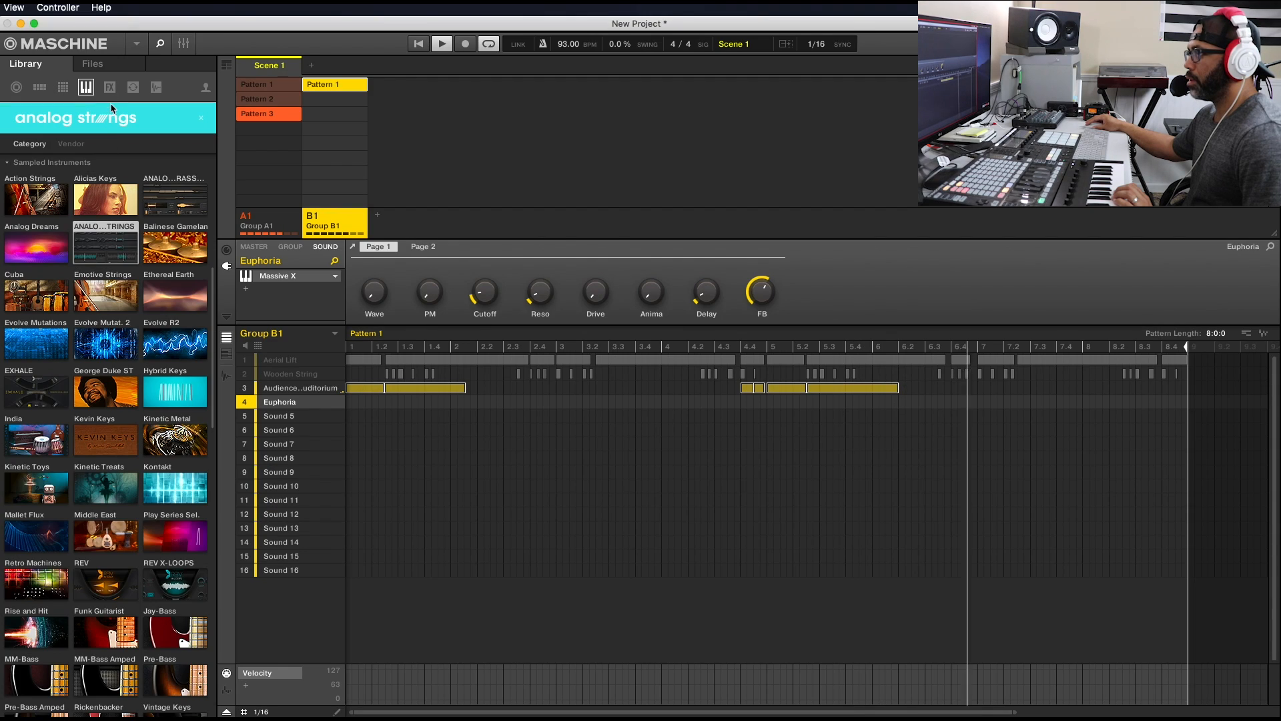
left_click(110, 113)
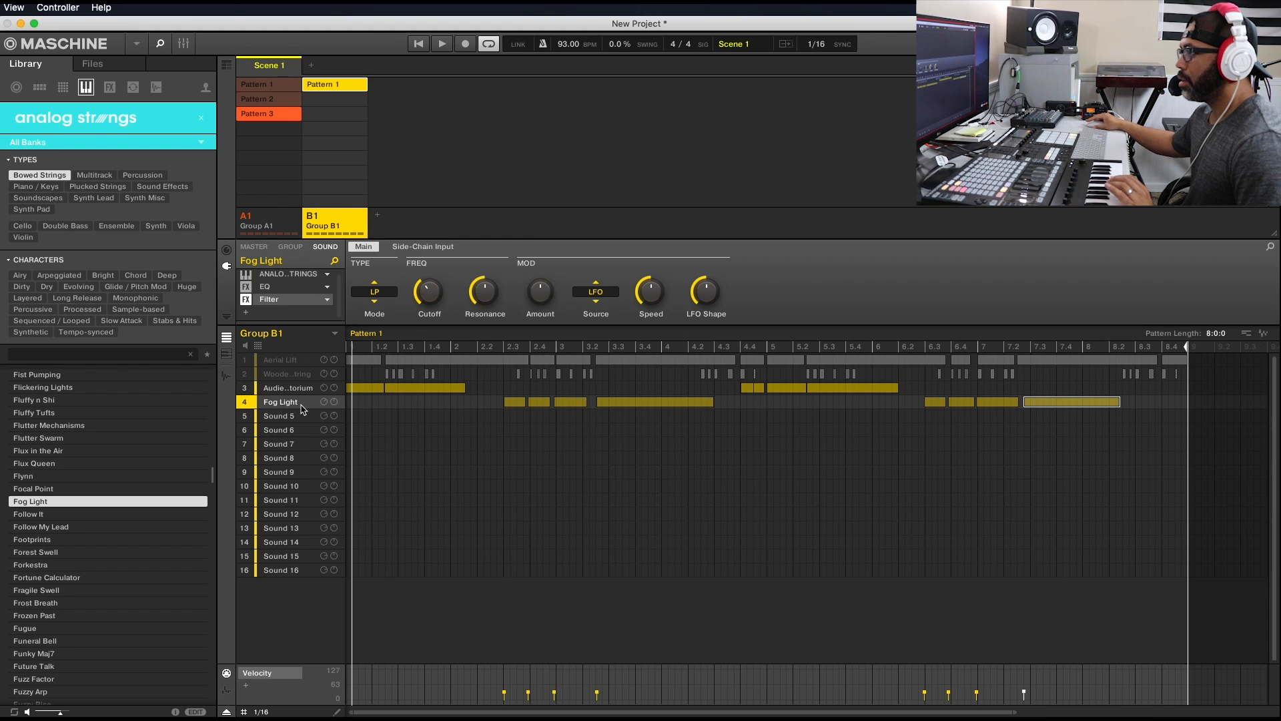
Play back Group B1's pattern with the Fog Light strings and add a new Group C1
key("space")
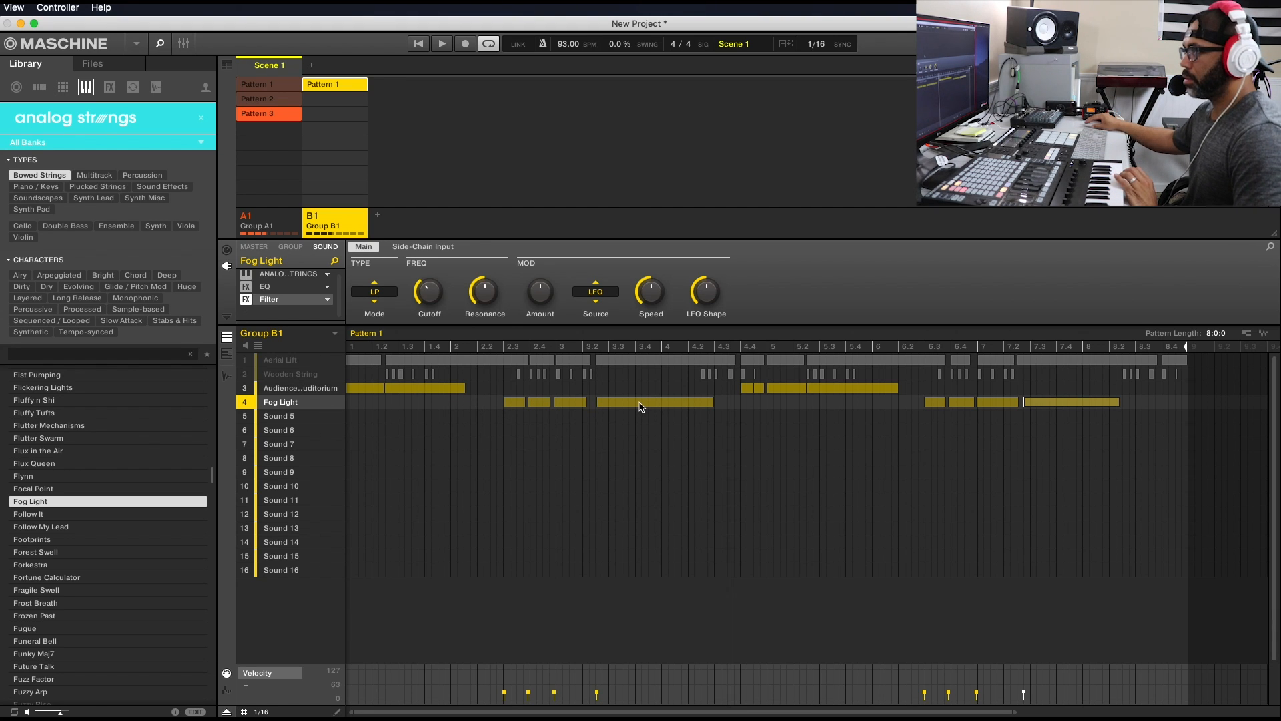
left_click(378, 215)
right_click(410, 218)
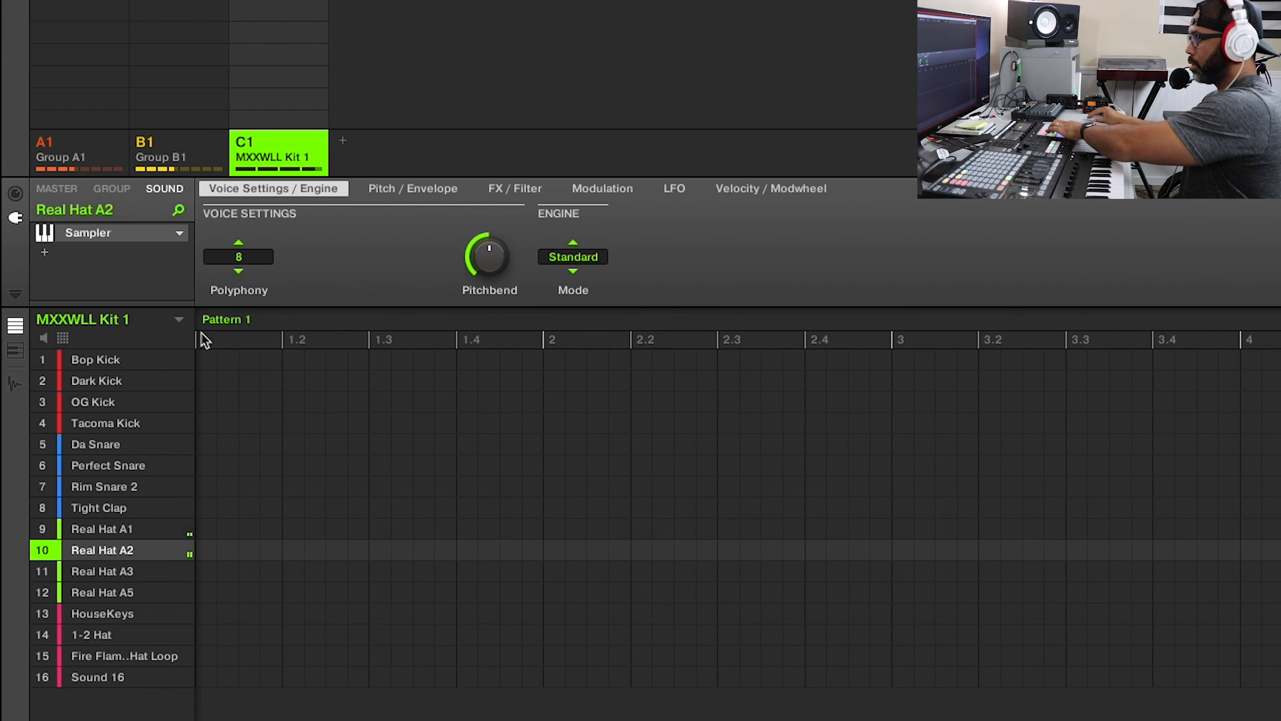
Add the internal Filter effect after the Sampler on Real Hat A1 of MXXWLL Kit 1
left_click(142, 530)
left_click(38, 244)
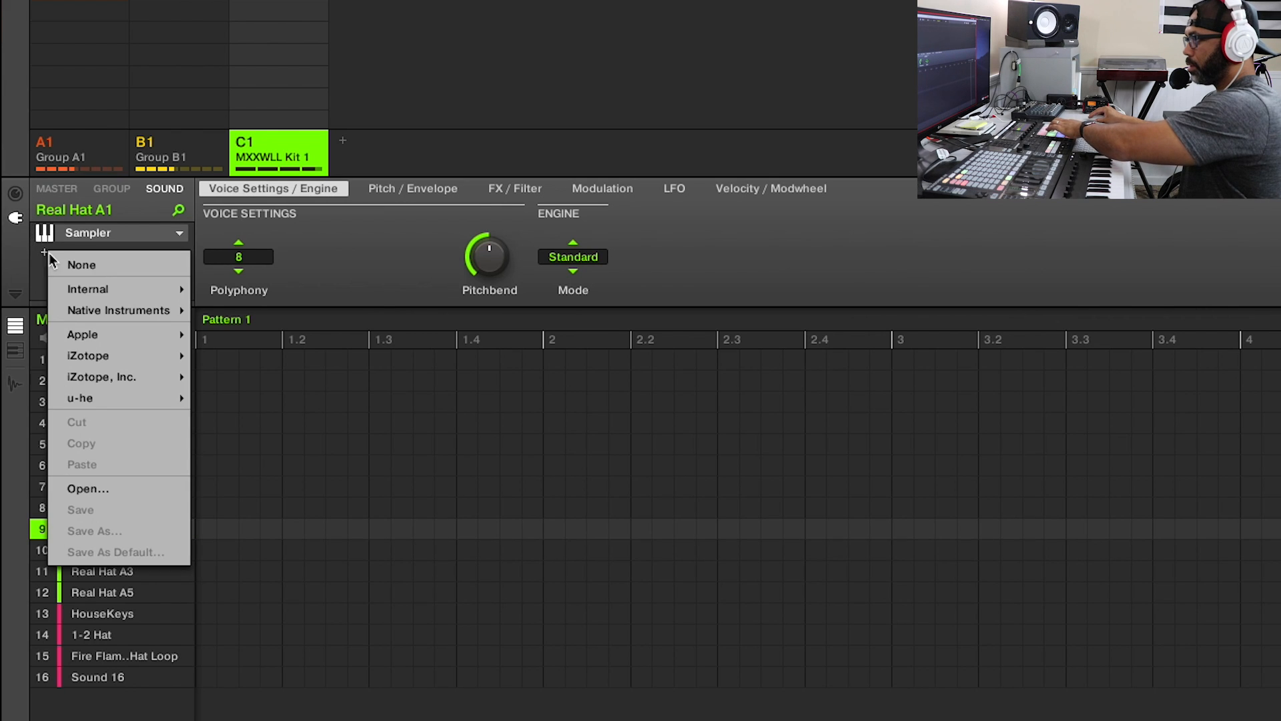
mouse_move(122, 294)
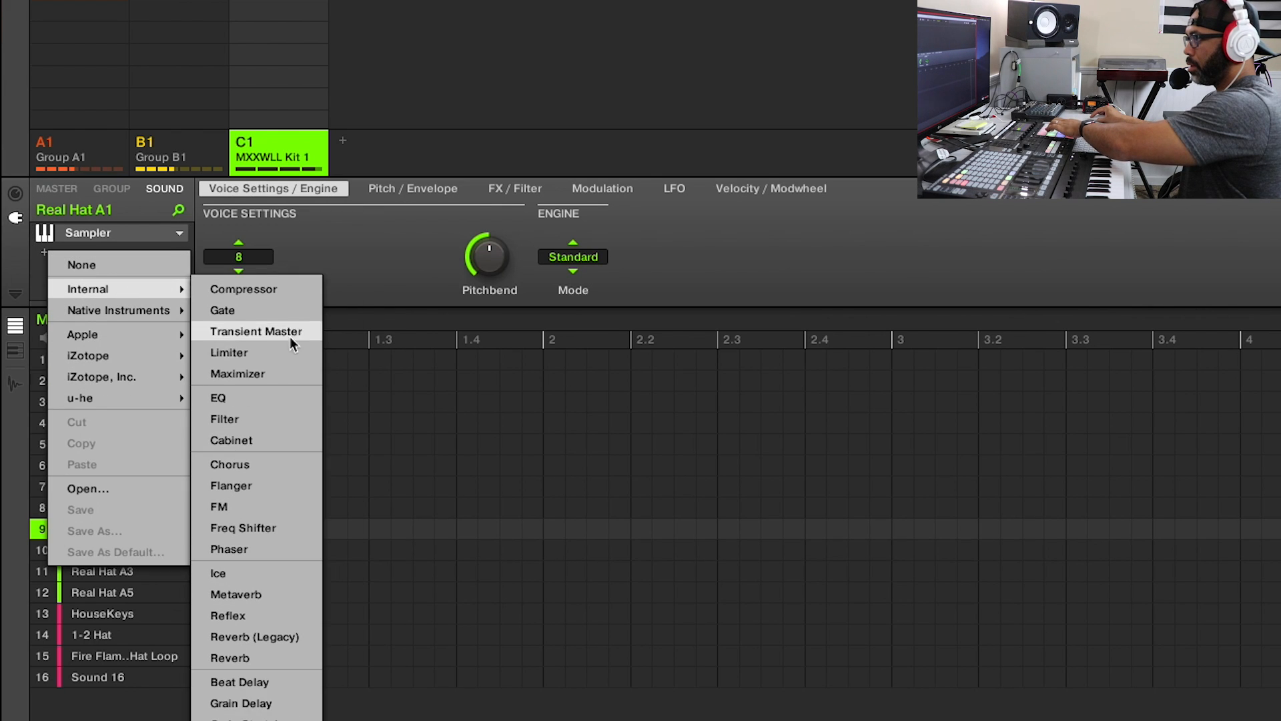
left_click(259, 419)
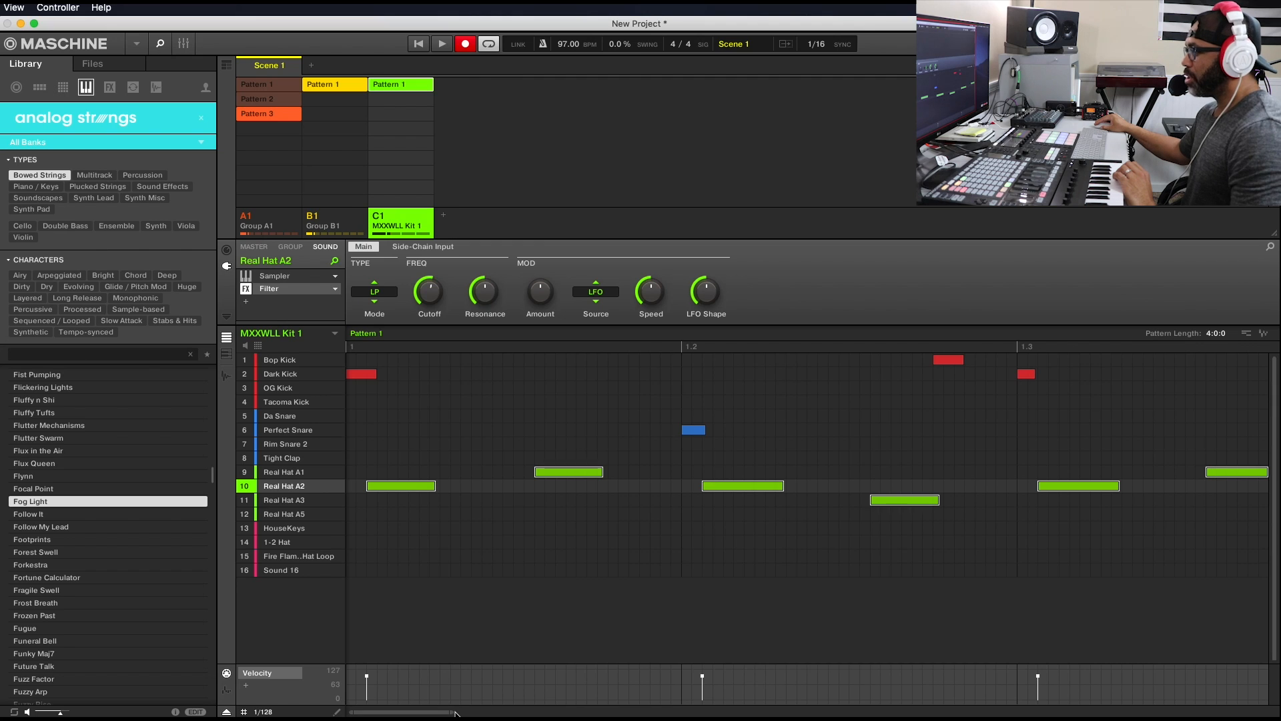
Bring the whole four-bar drum pattern of MXXWLL Kit 1 into view and play it back
left_click_drag(452, 710, 981, 671)
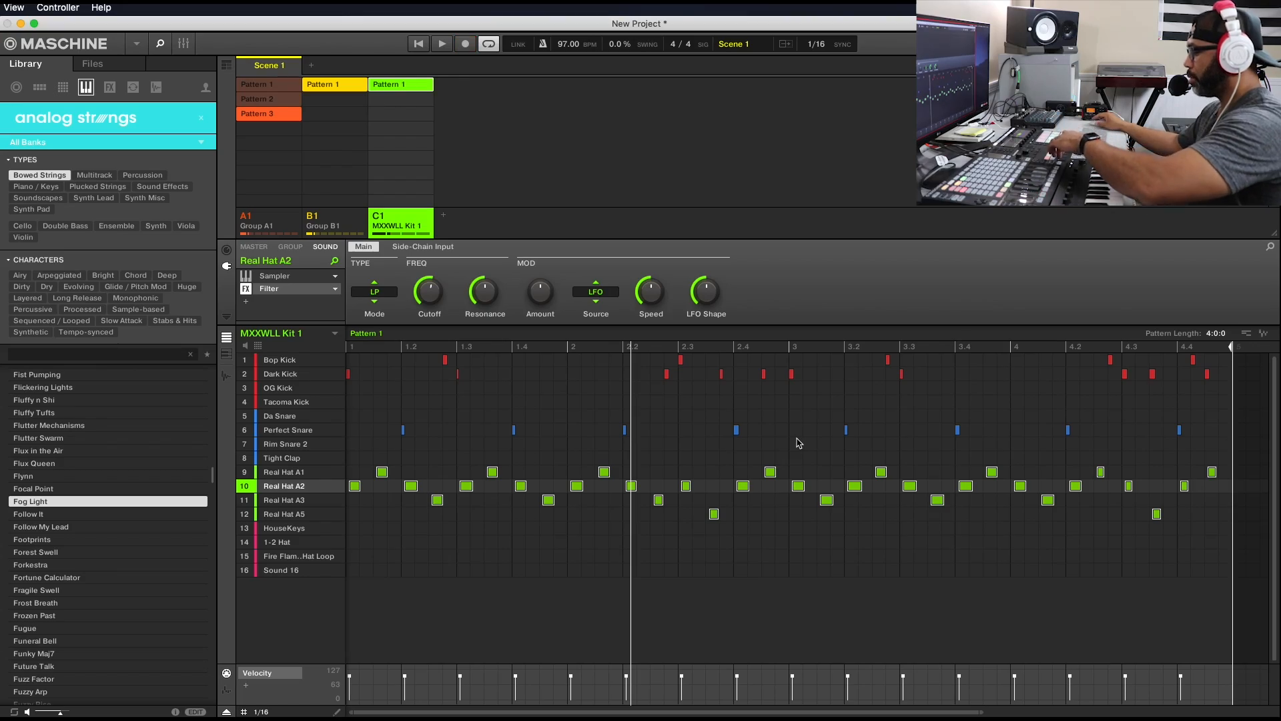
key("space")
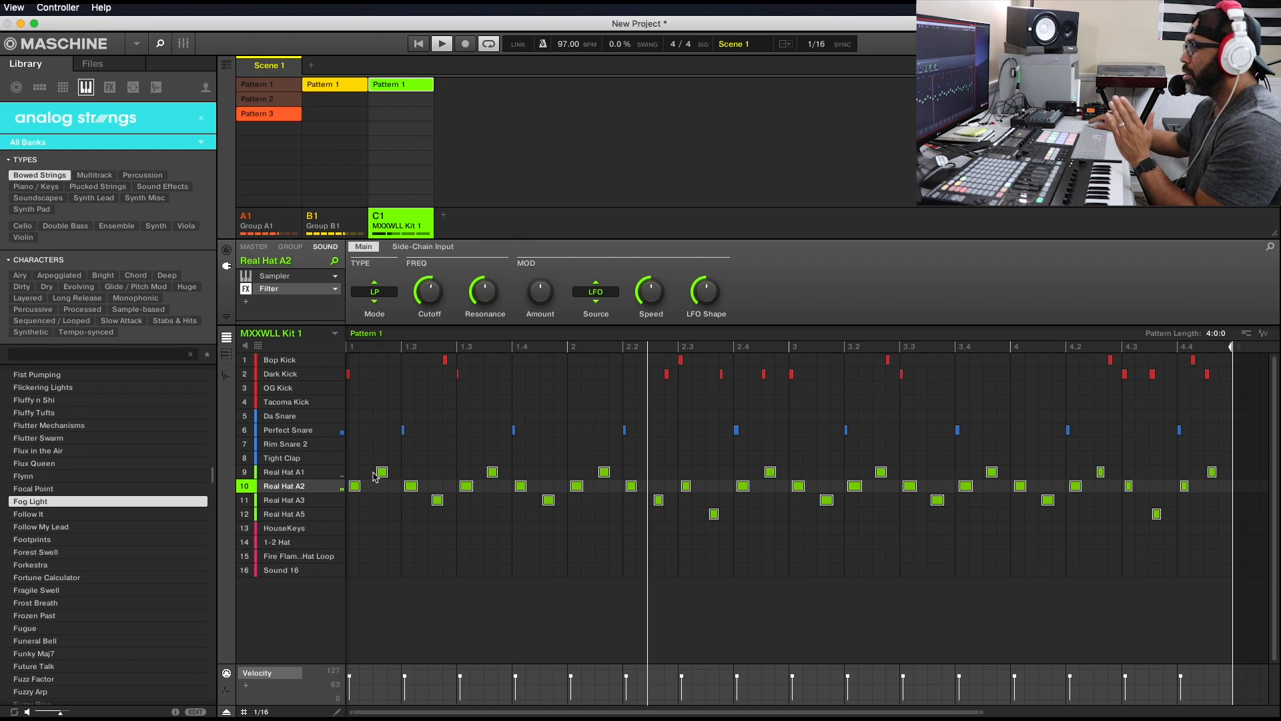
mouse_move(333, 483)
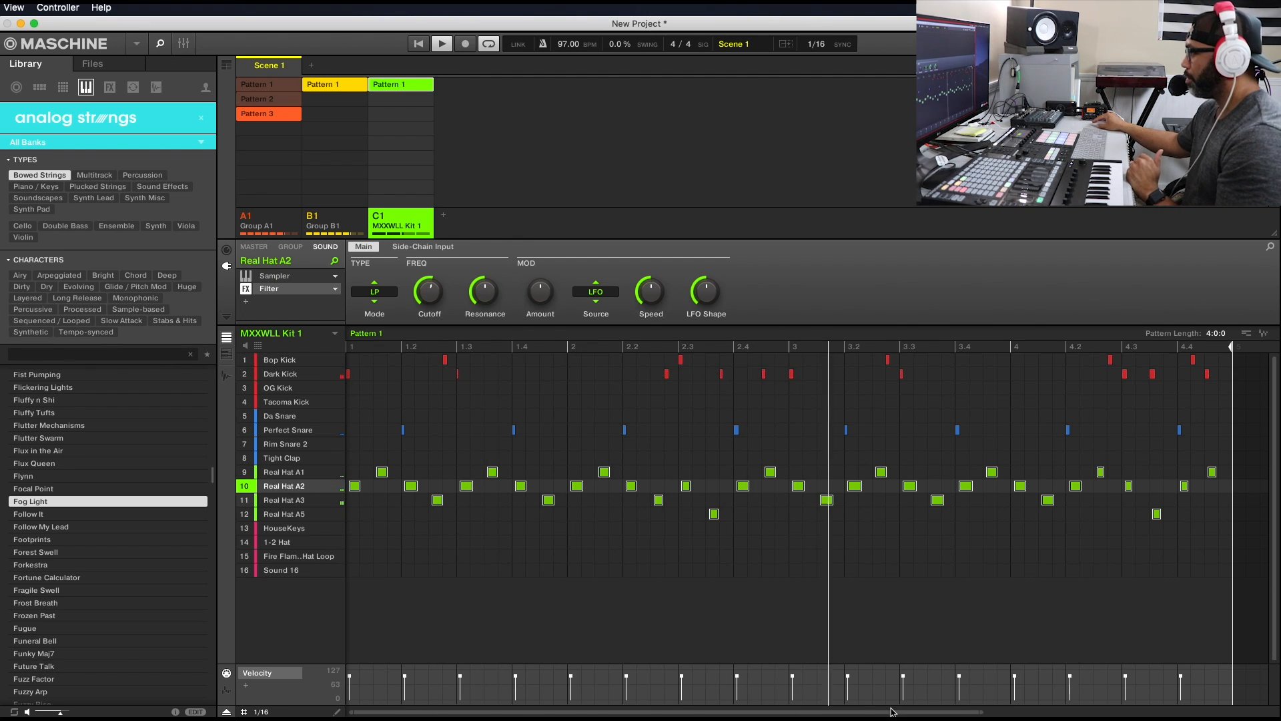
Set the step grid to 1/128, nudge the Tight Clap hit at 1.2 slightly behind the Perfect Snare, and play the pattern
left_click_drag(810, 709, 508, 712)
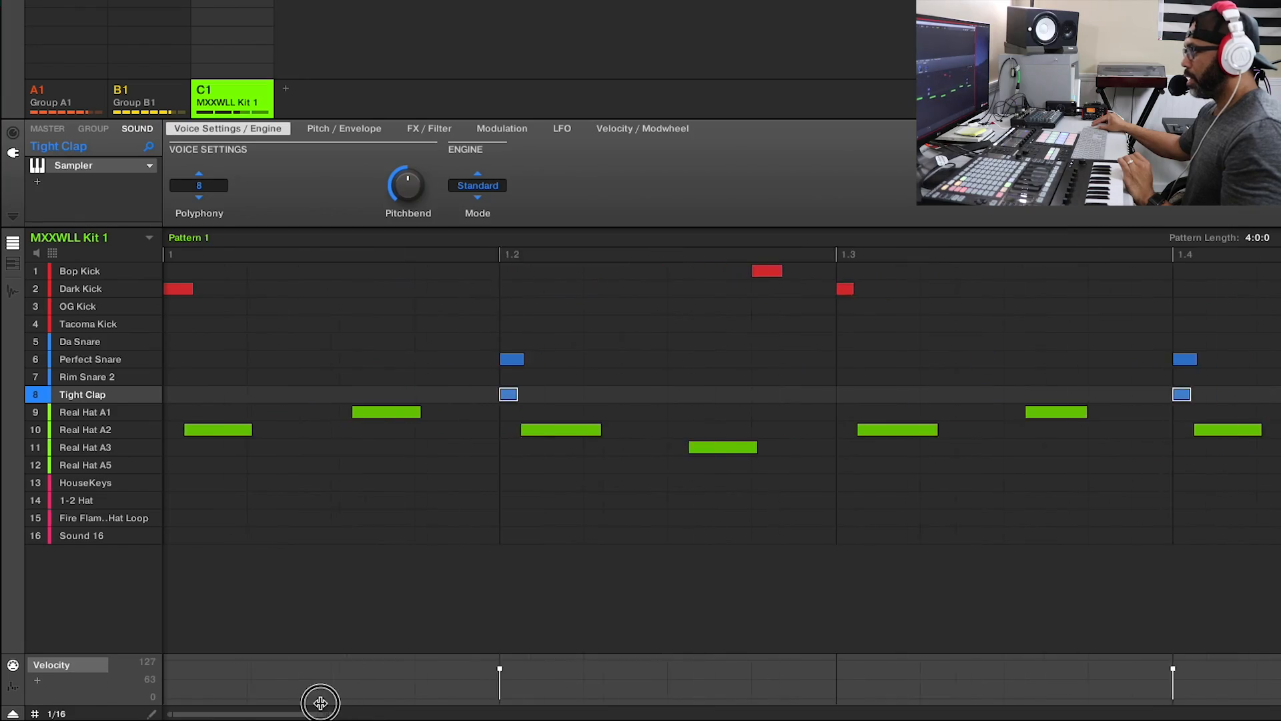
left_click_drag(320, 702, 278, 695)
left_click(58, 714)
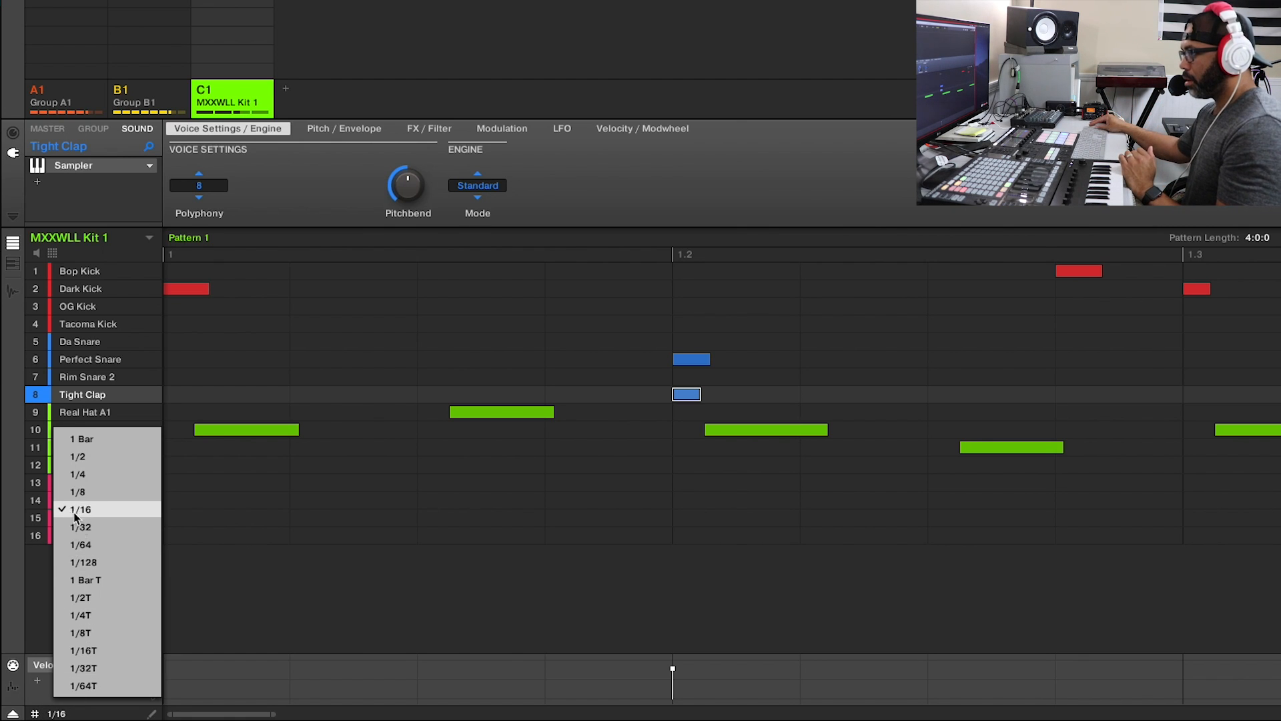
left_click(93, 564)
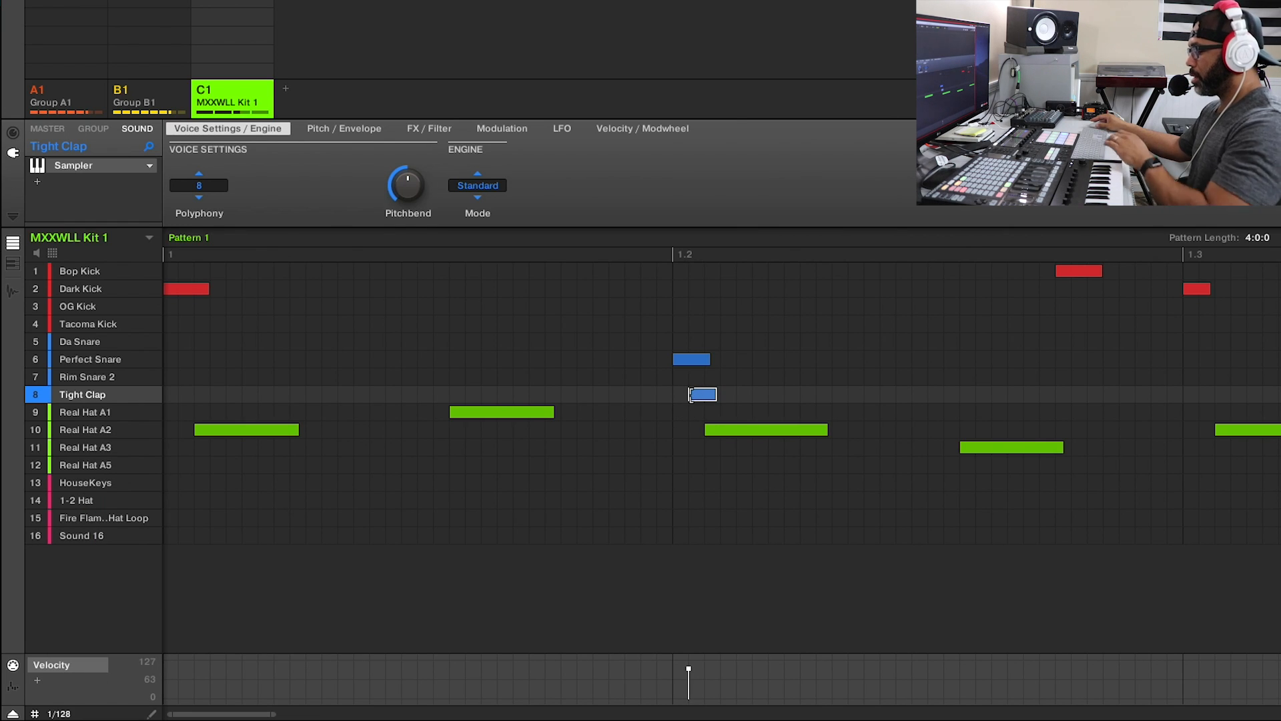
key("space")
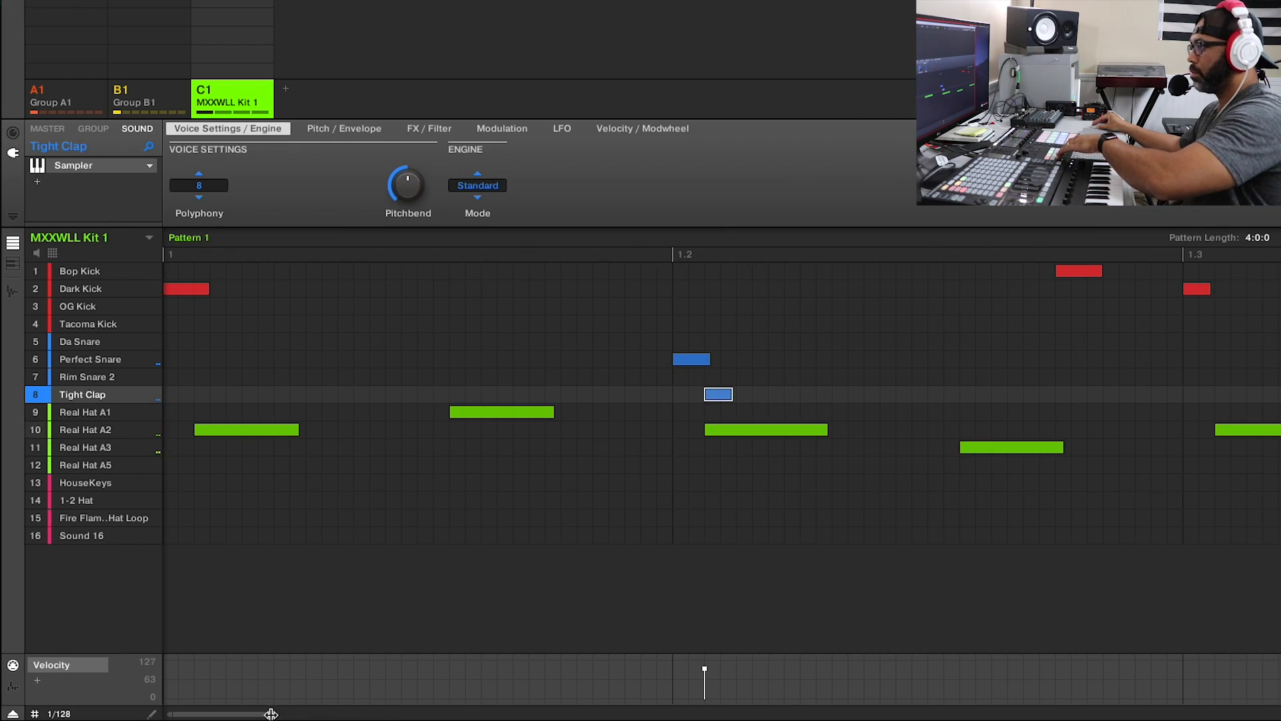
left_click_drag(271, 714, 743, 691)
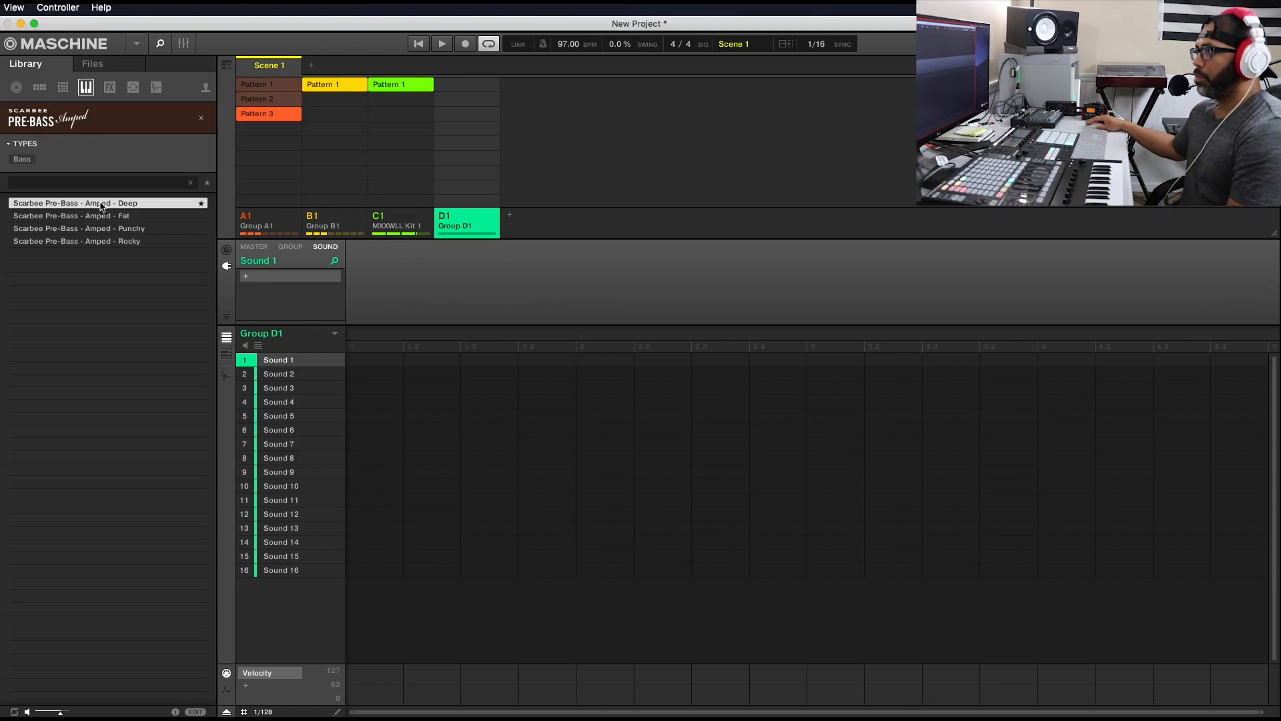
Audition the Scarbee Pre-Bass Amped presets Deep, Fat and Punchy for Sound 1 of Group D1
key("Down")
key("Down")
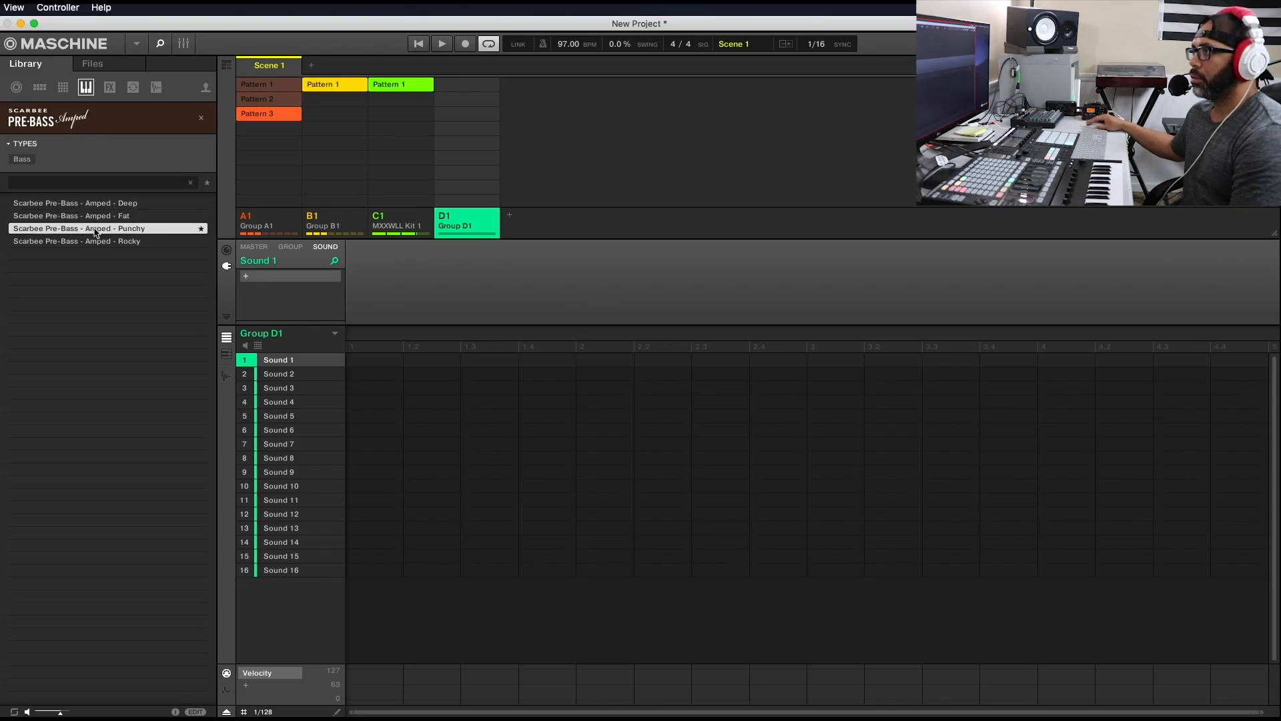
left_click(99, 204)
left_click(97, 214)
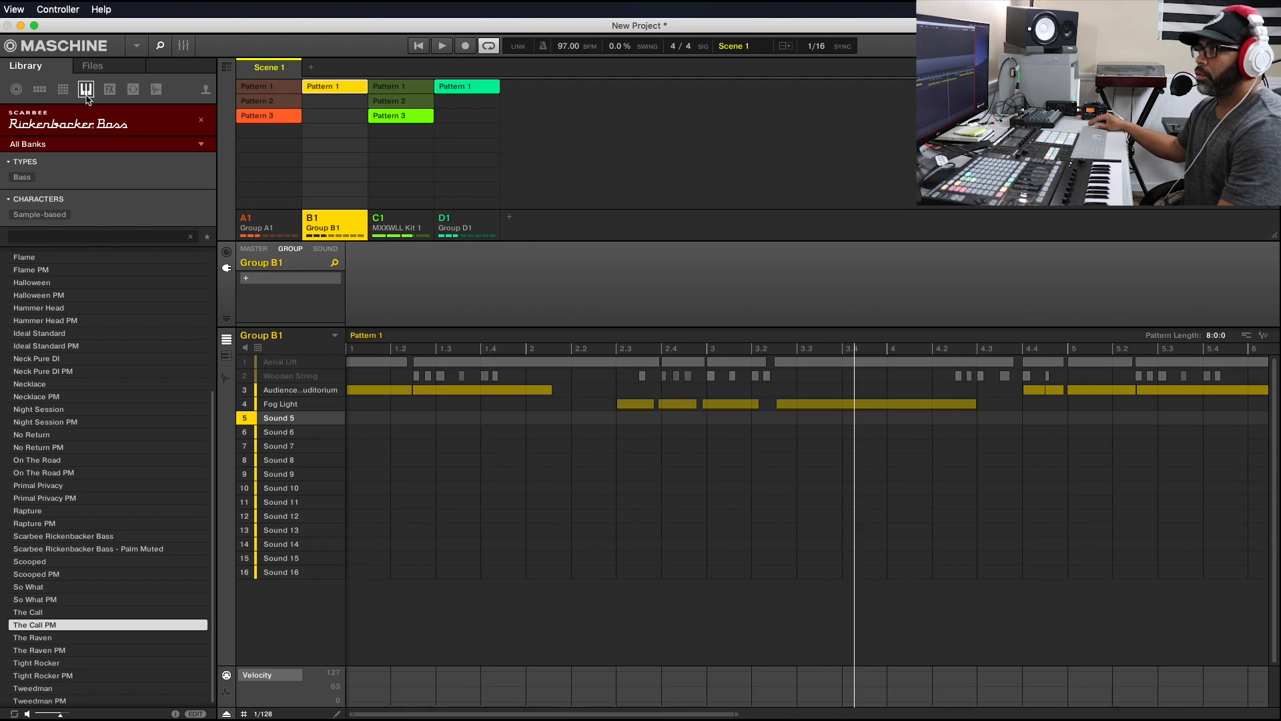
Load the Vintage Organs preset Basic Gospel 3 into Sound 5 of Group B1, trying Basic Gospel 1 first
left_click(90, 126)
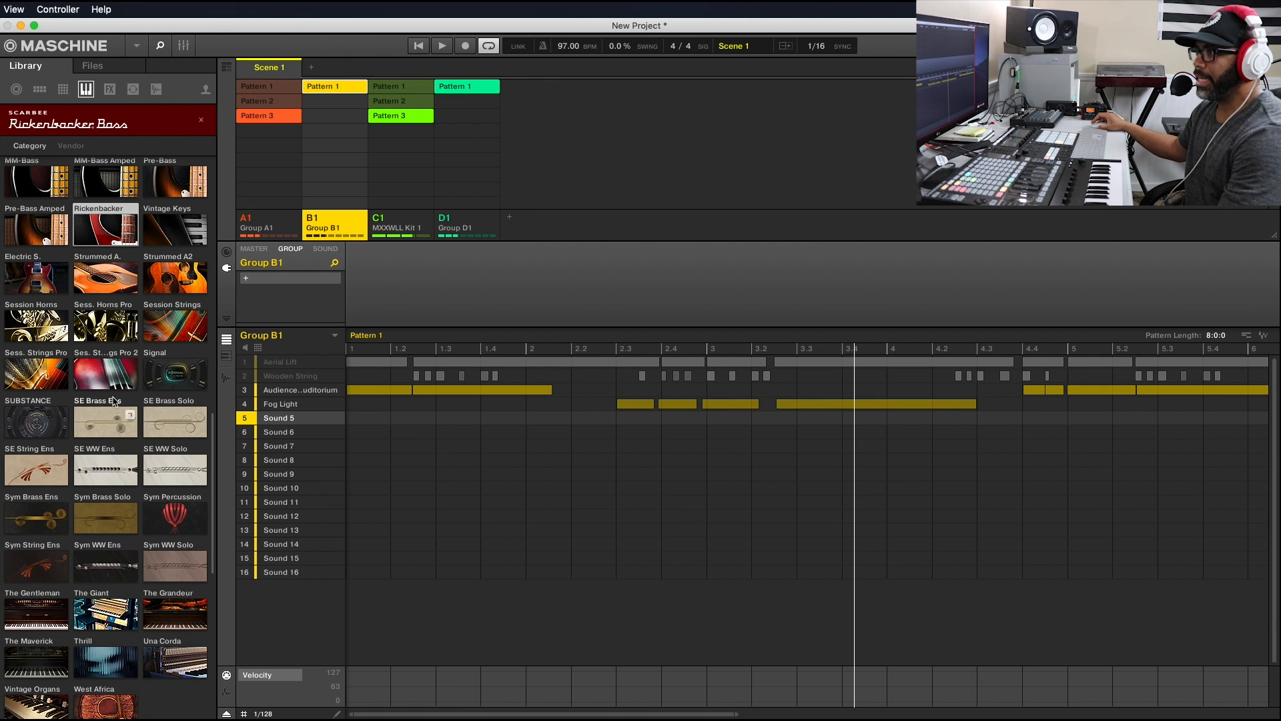
scroll(112, 400, "down", 5)
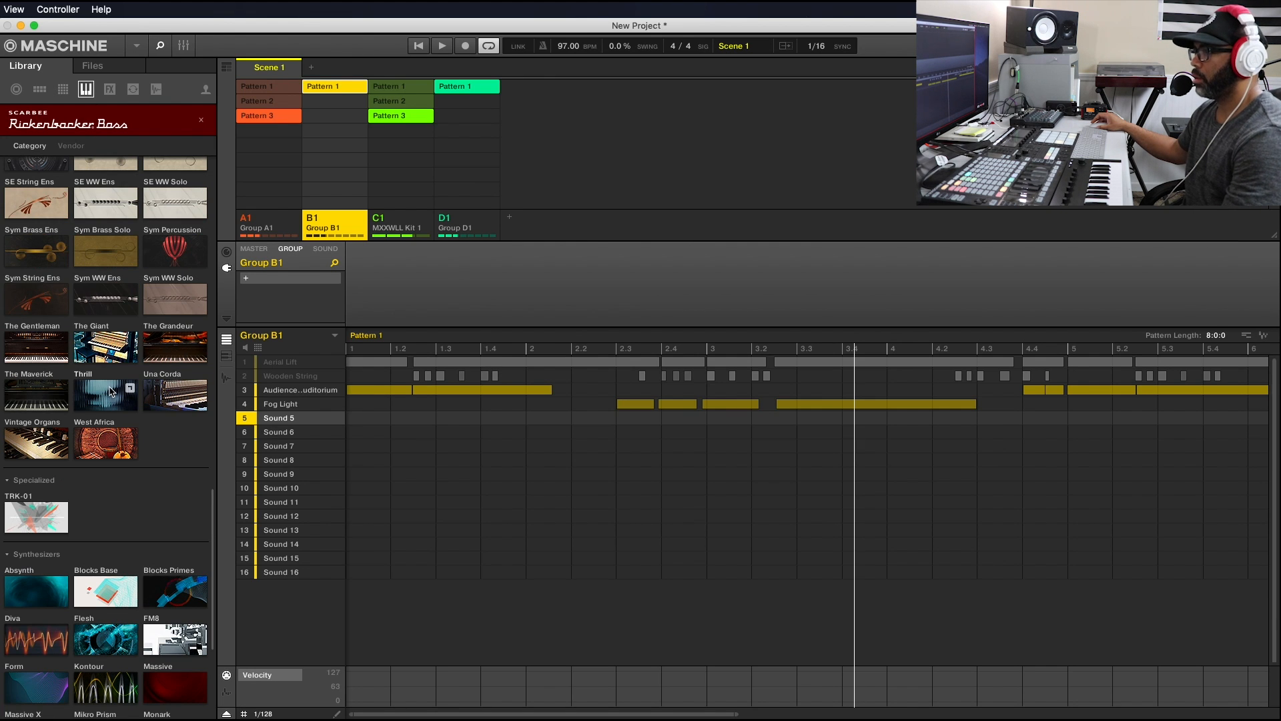
left_click(47, 435)
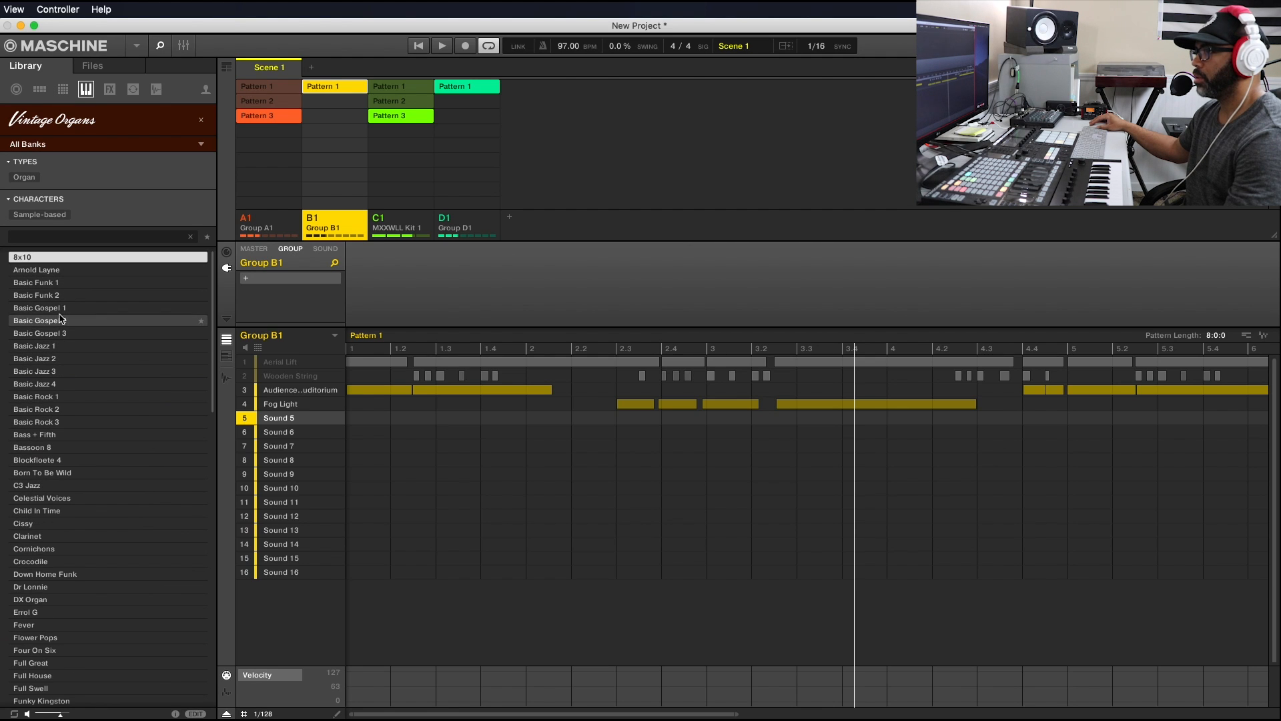
left_click(63, 308)
left_click(62, 333)
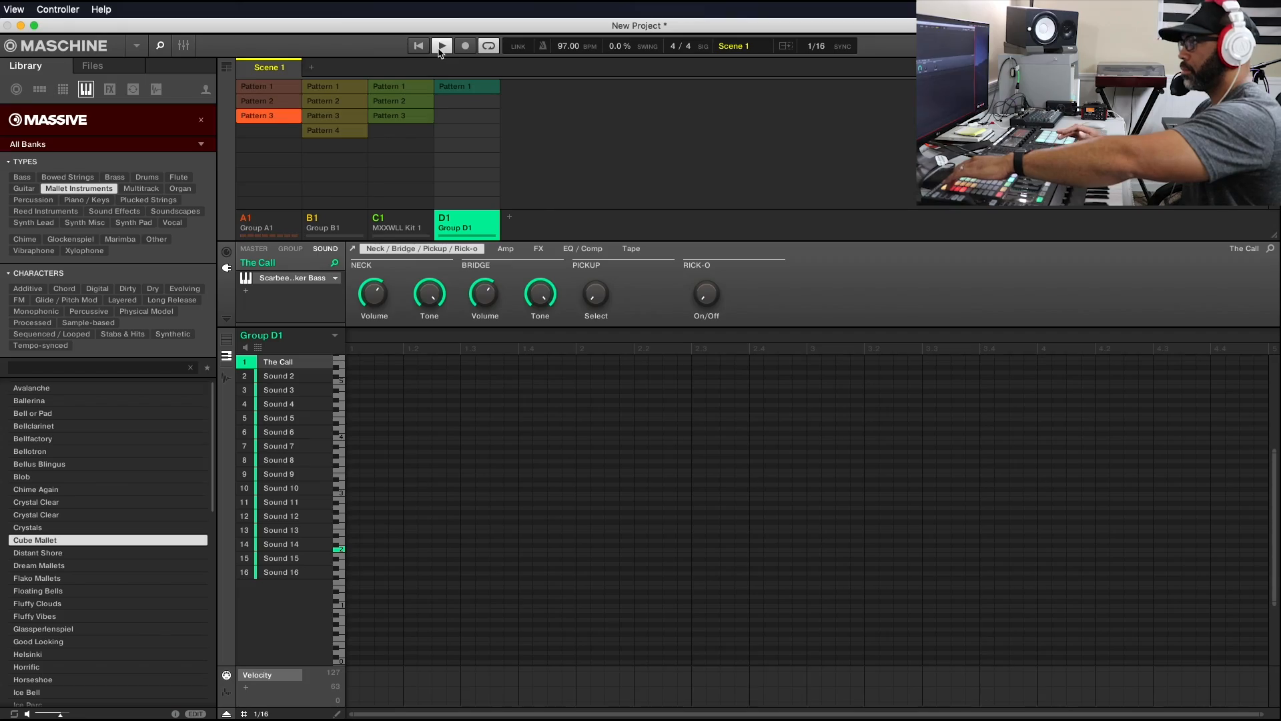
Play Scene 1 with Pattern 3 of Group A1, Pattern 1 of Group B1 and Pattern 3 of MXXWLL Kit 1, showing all eight bars
left_click(276, 118)
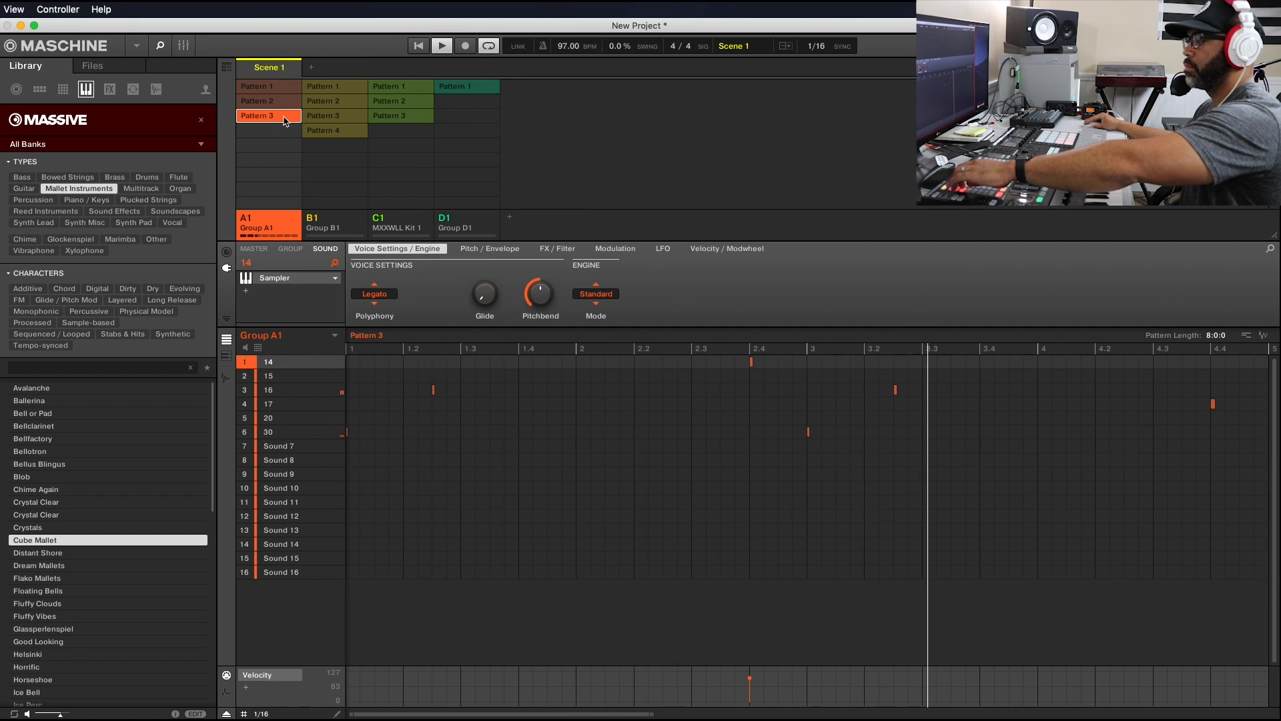
left_click(343, 89)
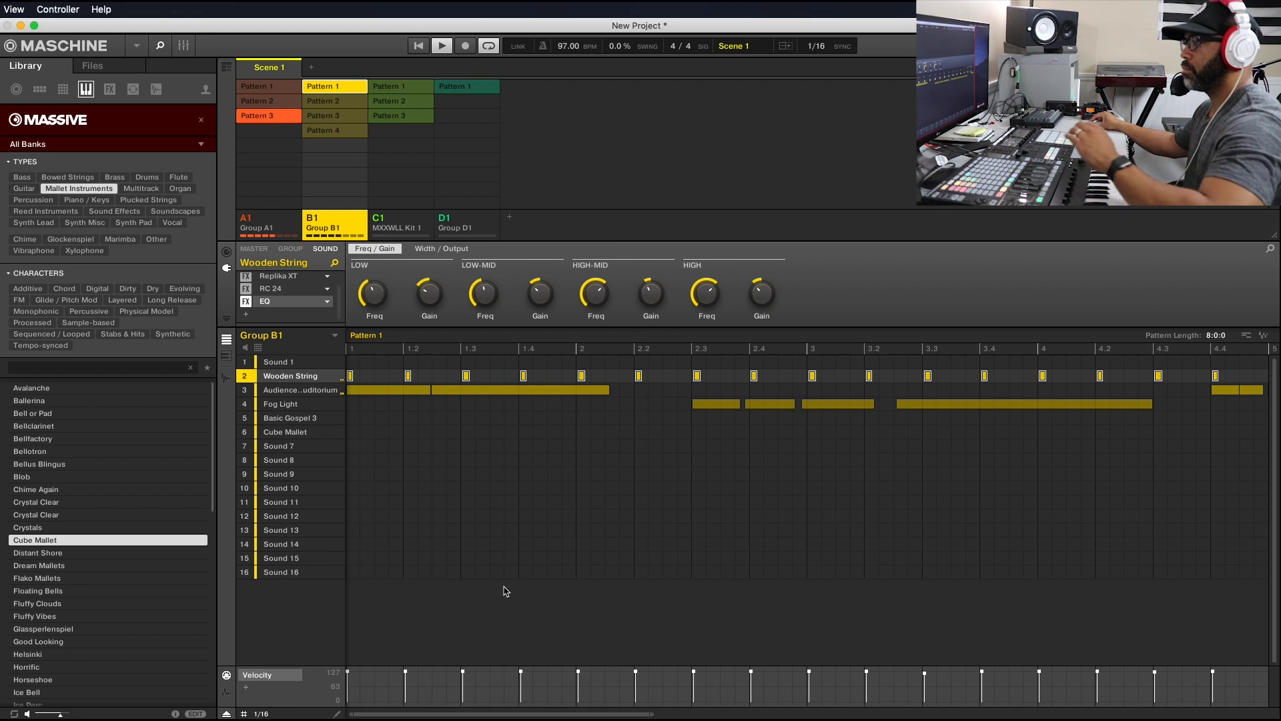
left_click_drag(652, 711, 1061, 712)
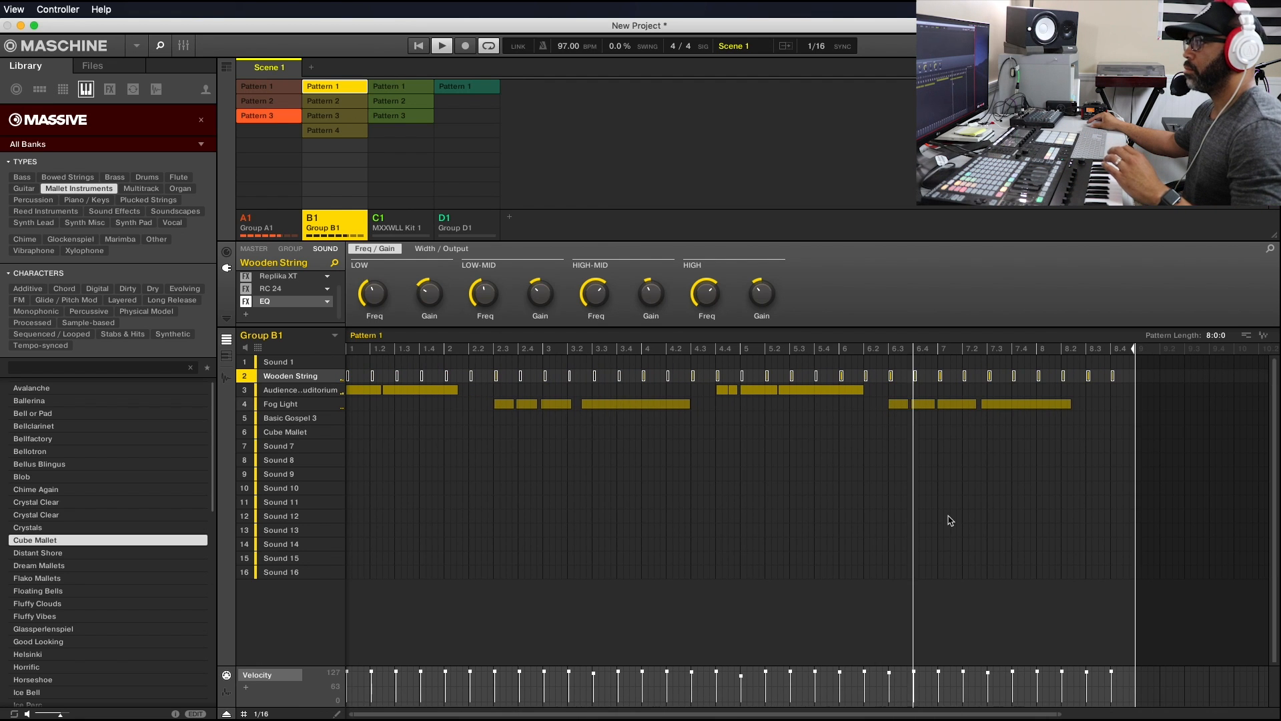
left_click(400, 117)
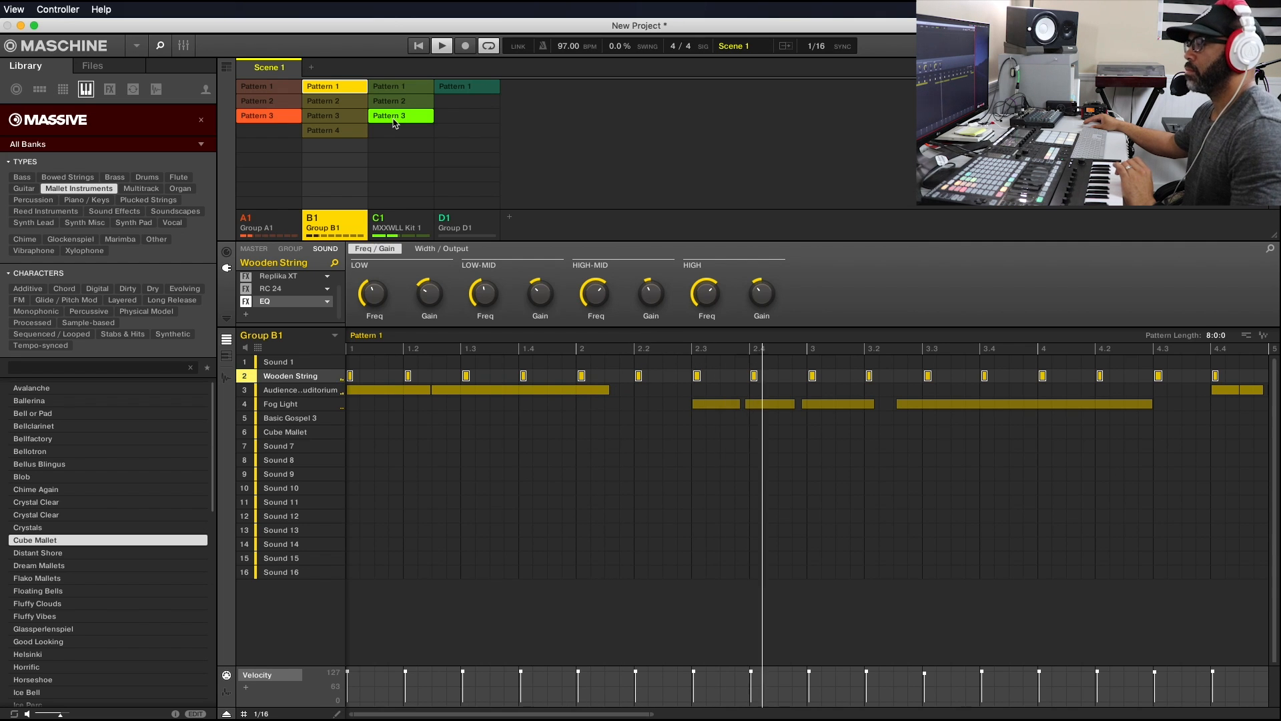
left_click_drag(651, 714, 1061, 714)
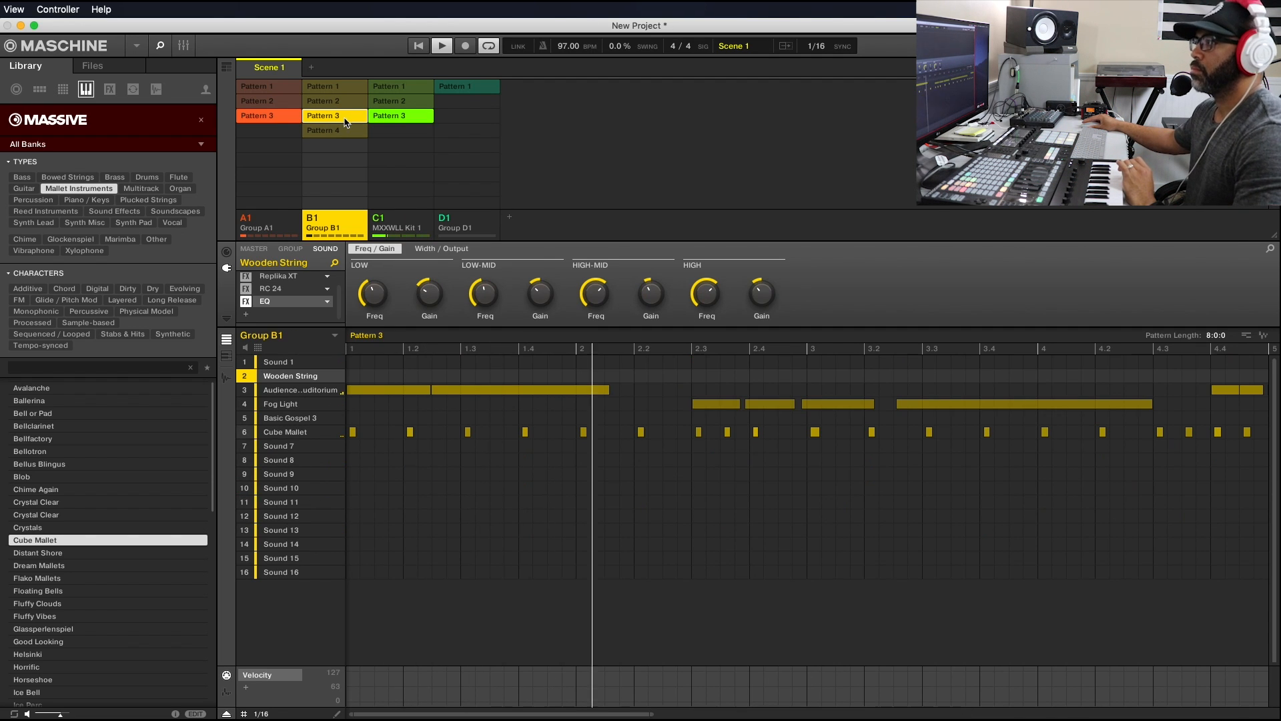
Play Scene 1 with Pattern 3 of Group B1 shown in full and the bass Pattern 1 of Group D1 added
left_click_drag(653, 713, 1054, 709)
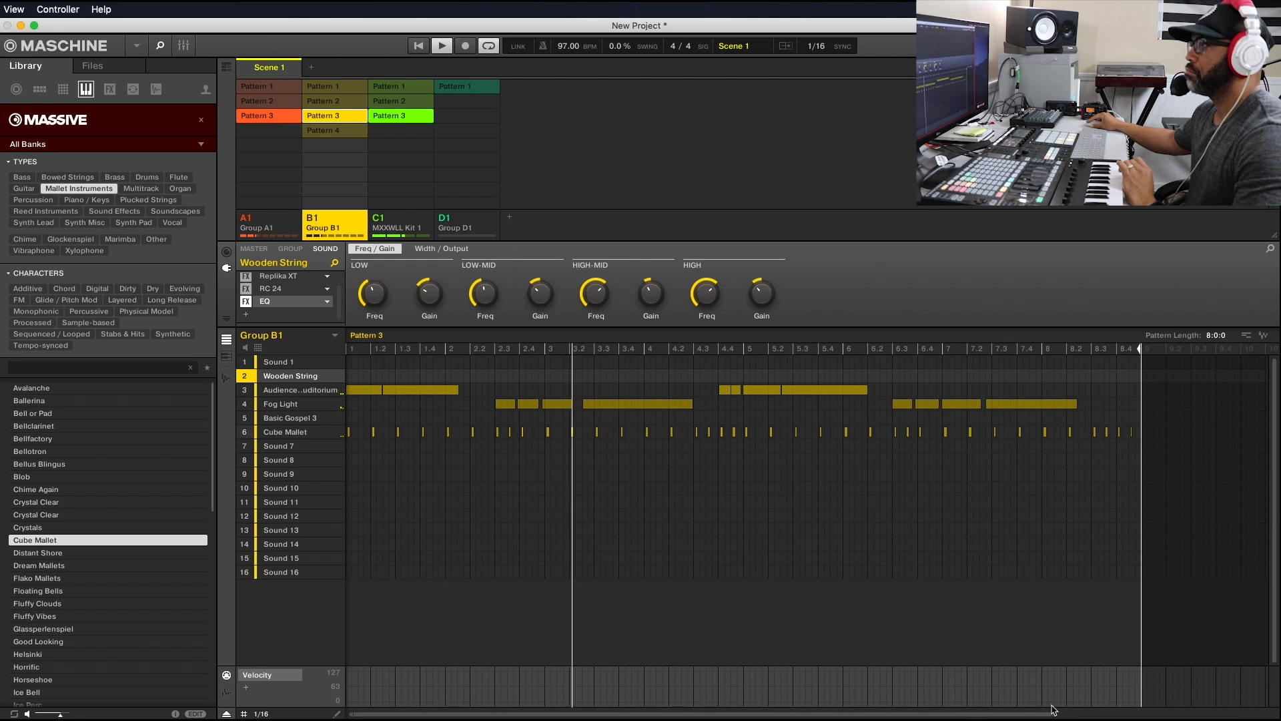
left_click(454, 95)
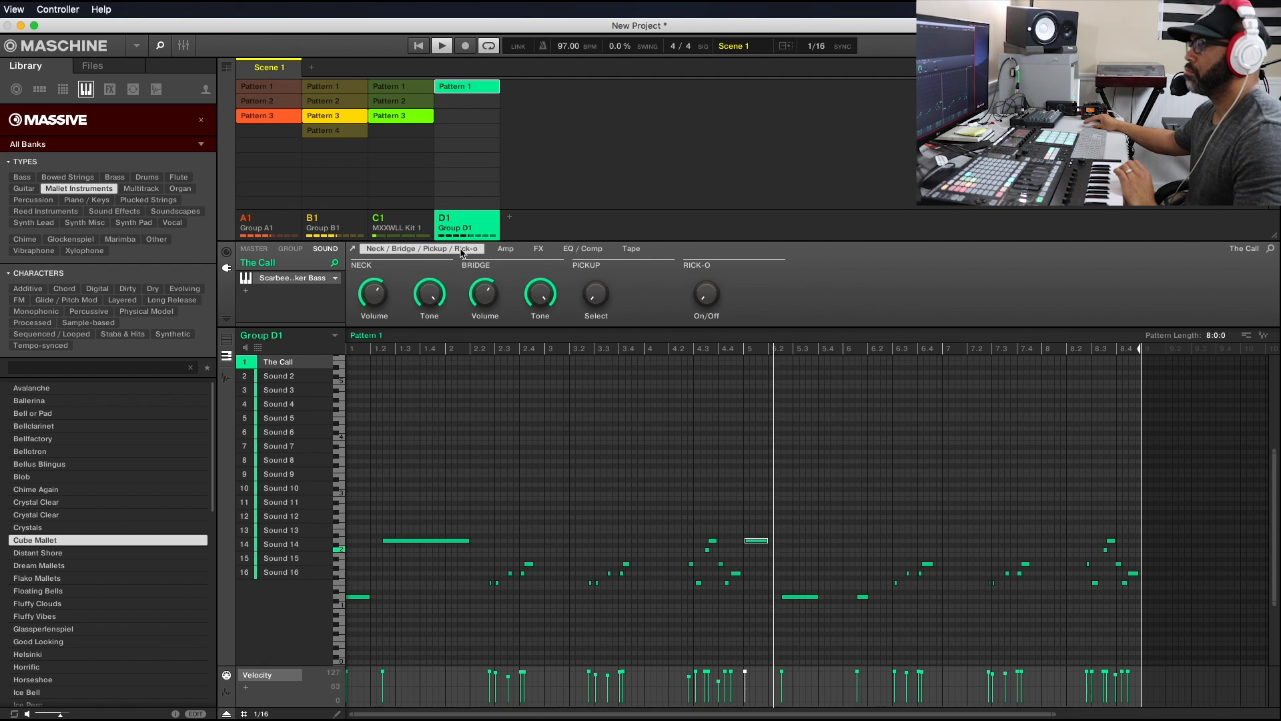
left_click(347, 120)
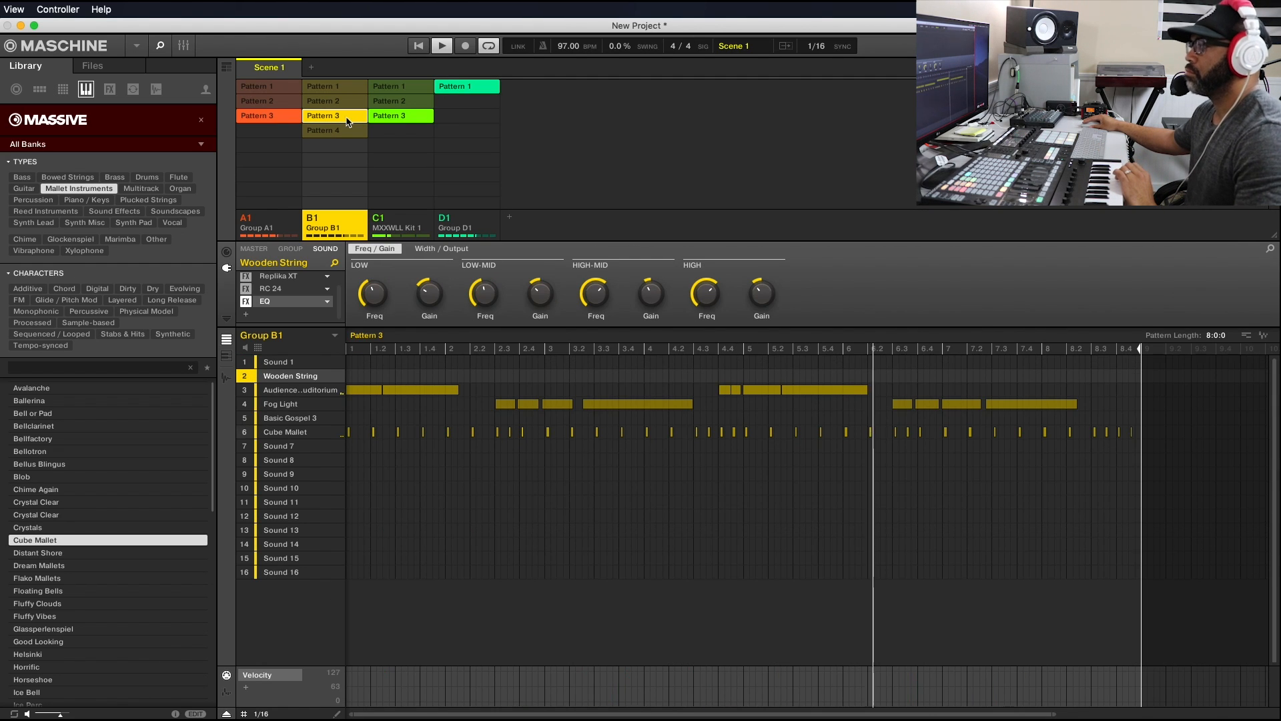
left_click(470, 88)
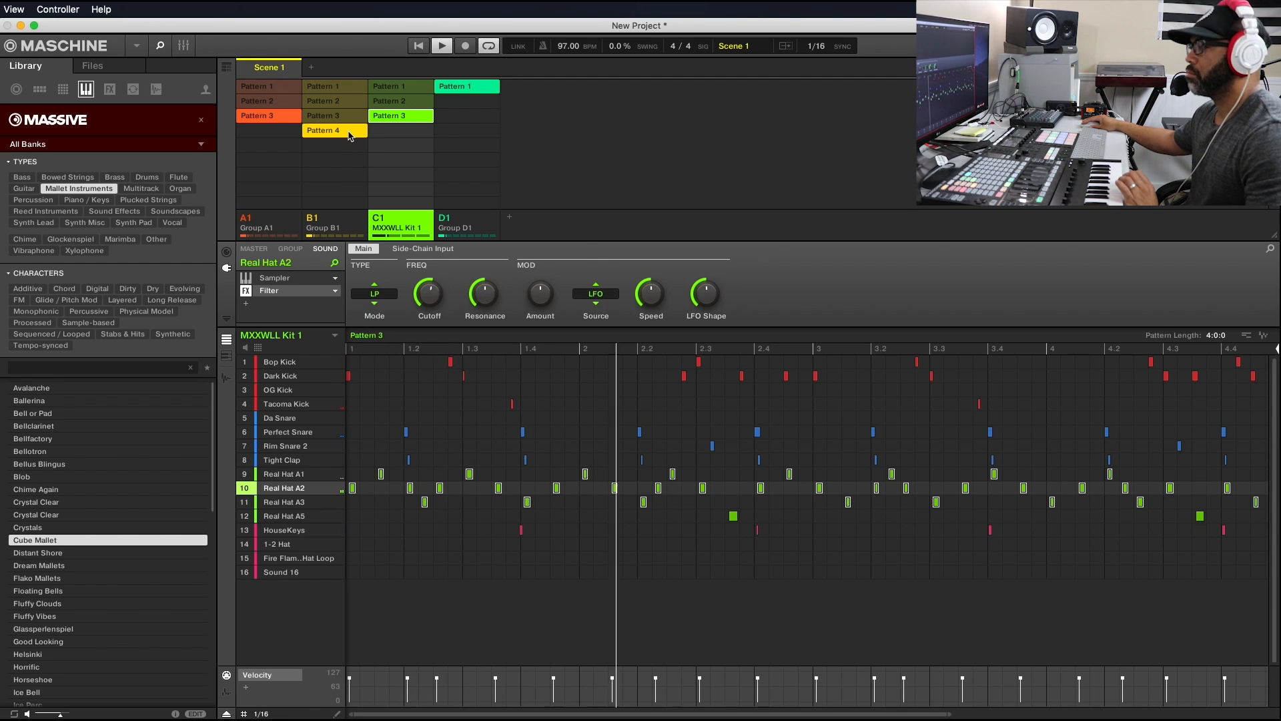
Audition Pattern 4 of Group B1 in Scene 1, and take the Group B1 and MXXWLL Kit 1 patterns out of the scene
left_click(349, 136)
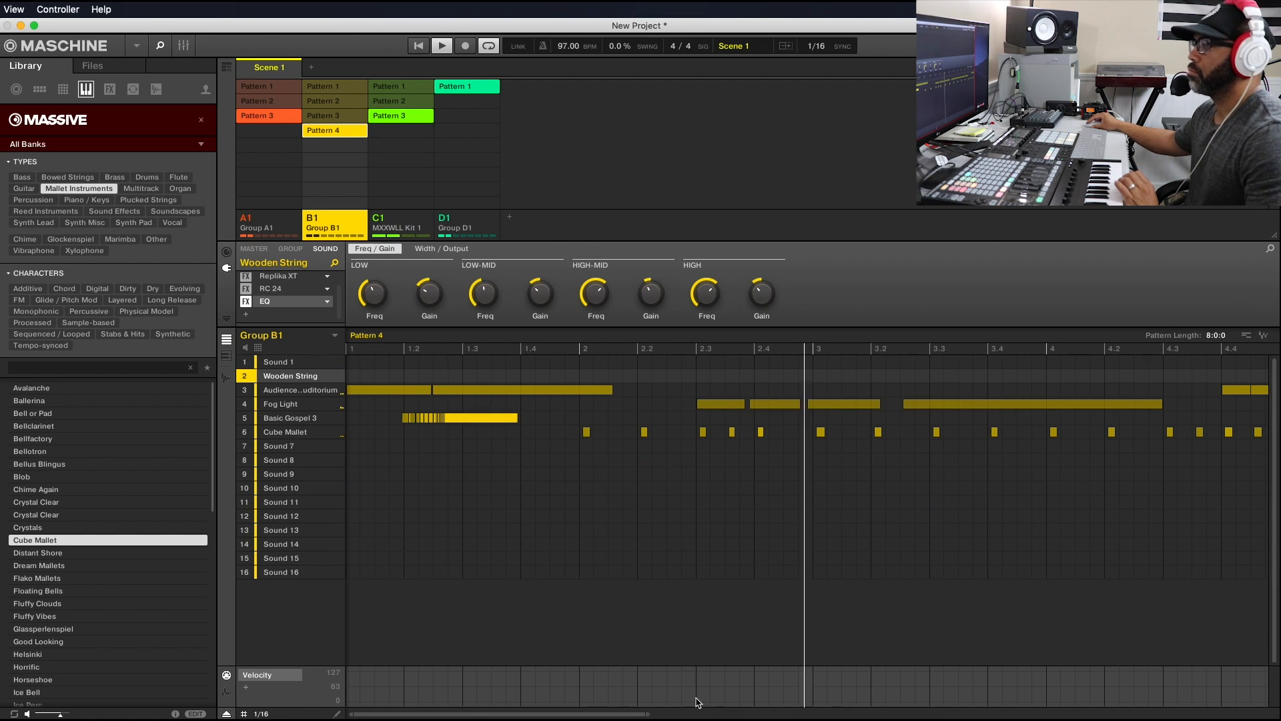
left_click_drag(646, 710, 1143, 702)
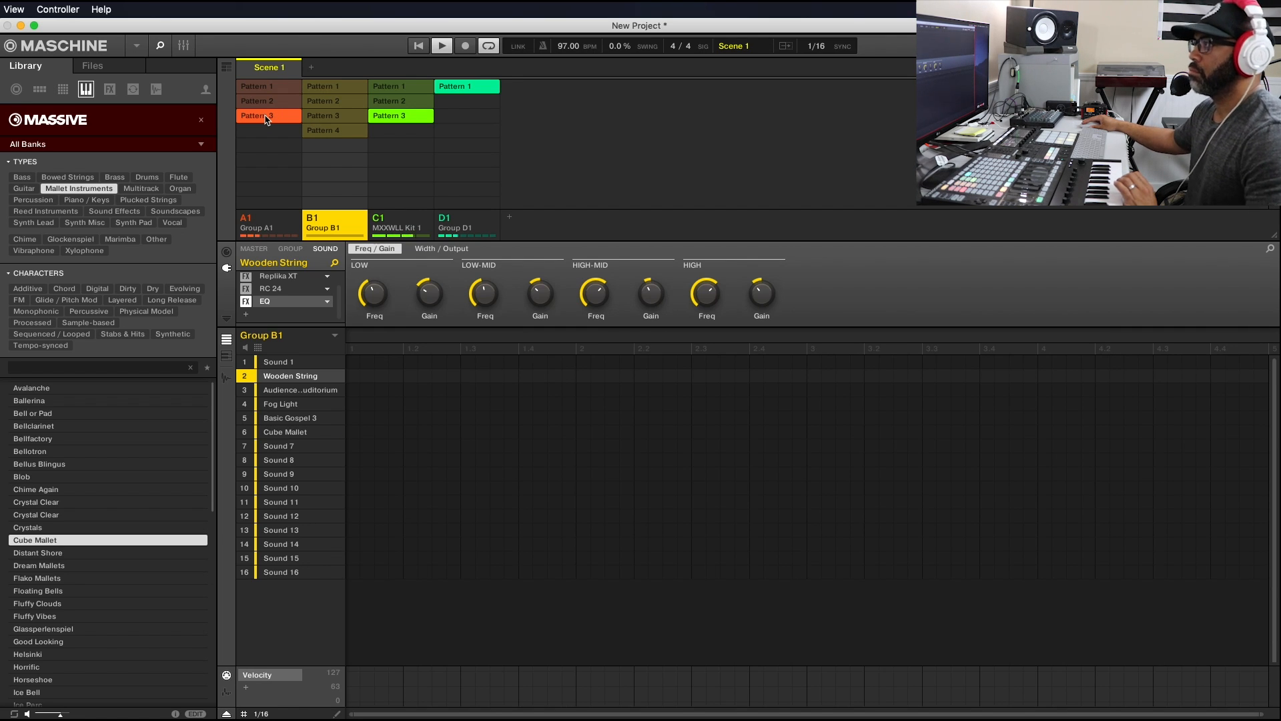
left_click(288, 121)
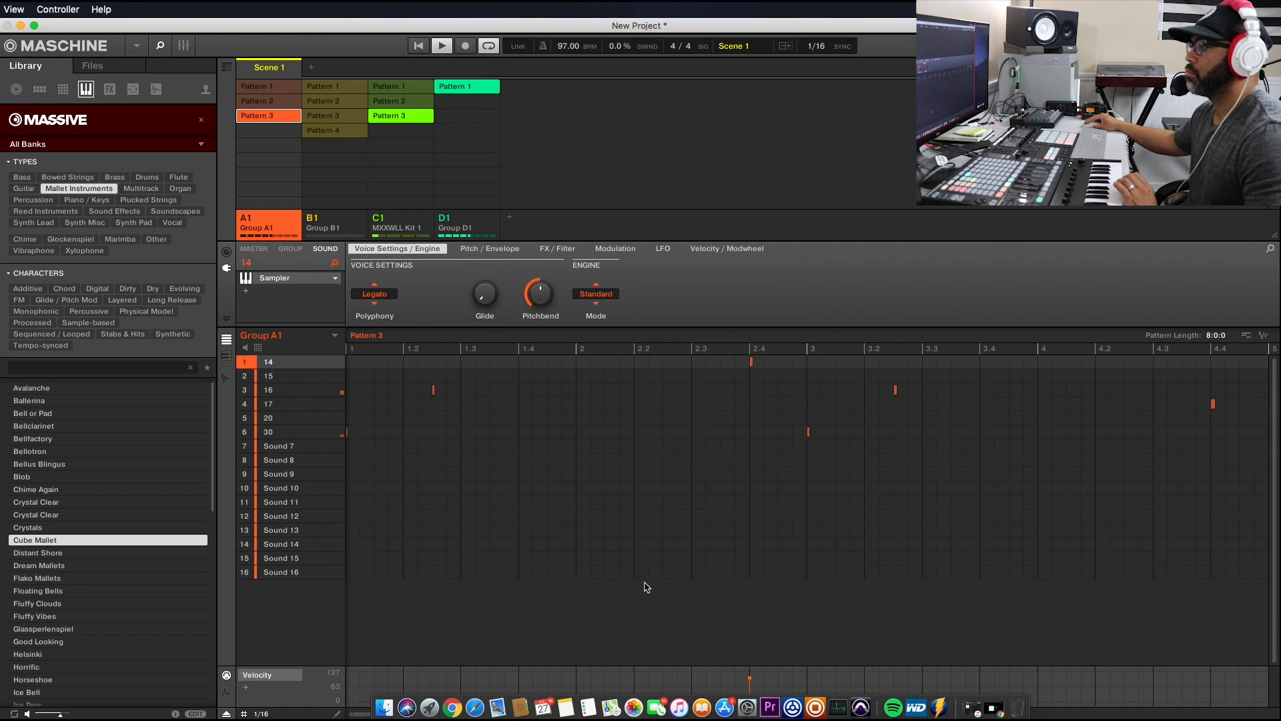
left_click(410, 156)
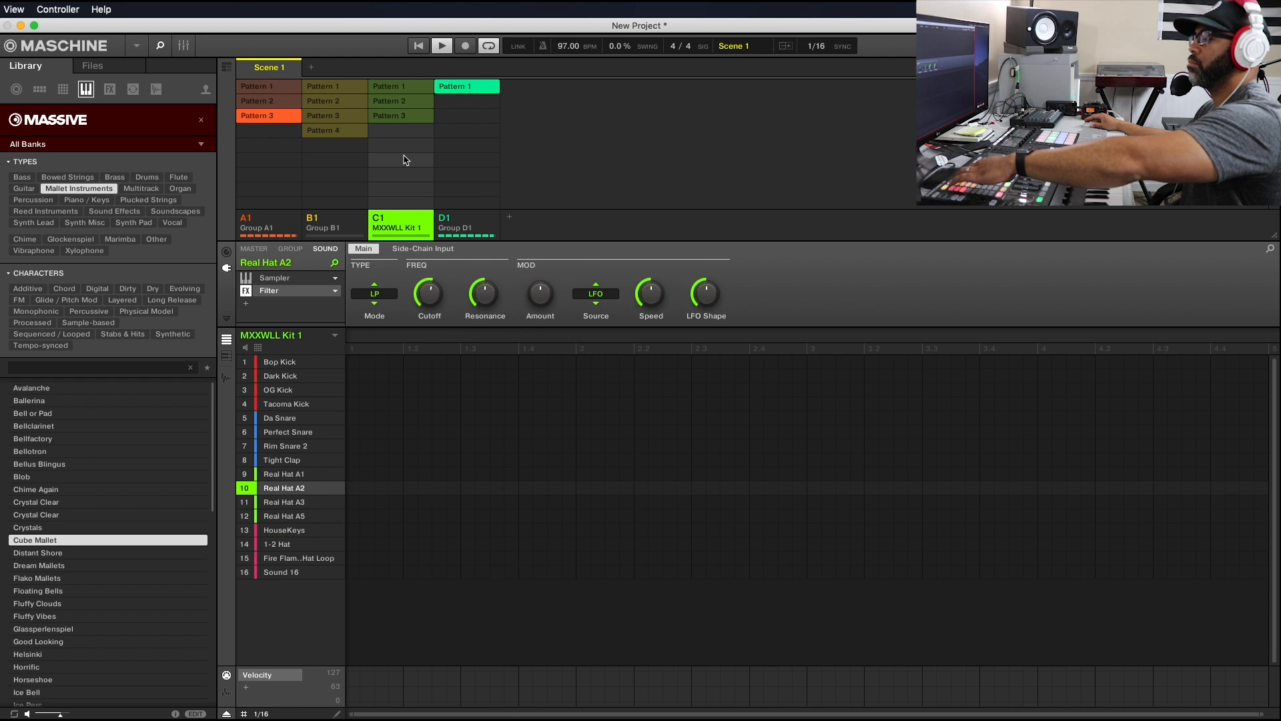